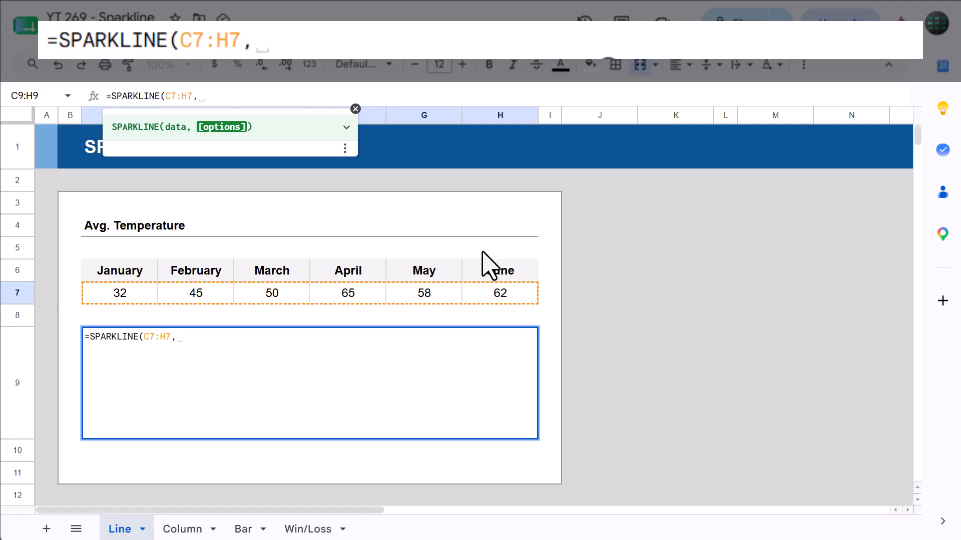
Add an empty pair of curly braces as the SPARKLINE options argument and close the function
type("{}")
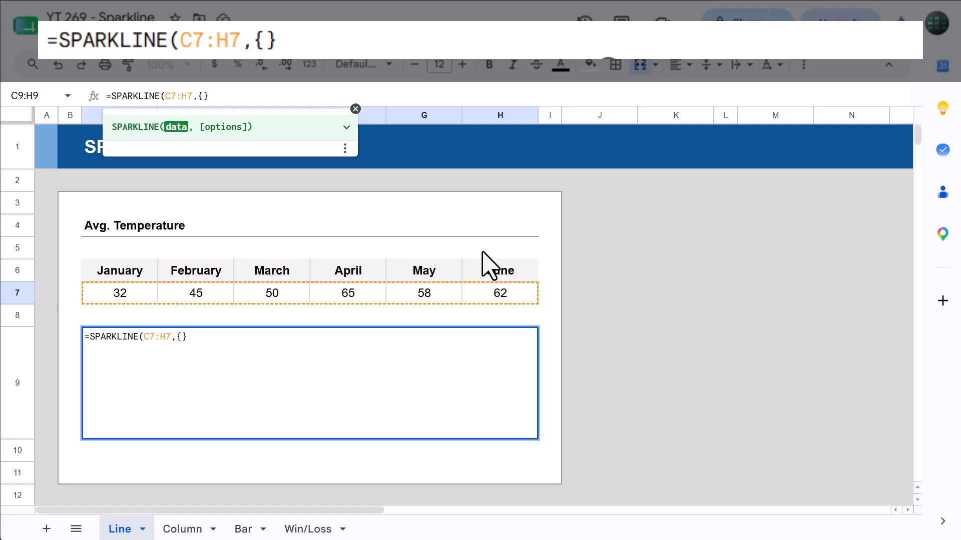
type(")")
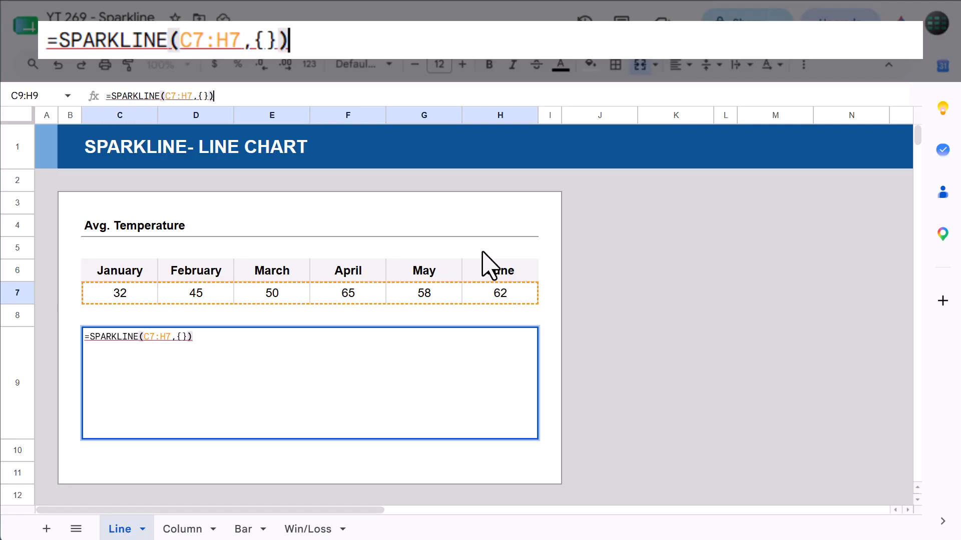
left_click(202, 95)
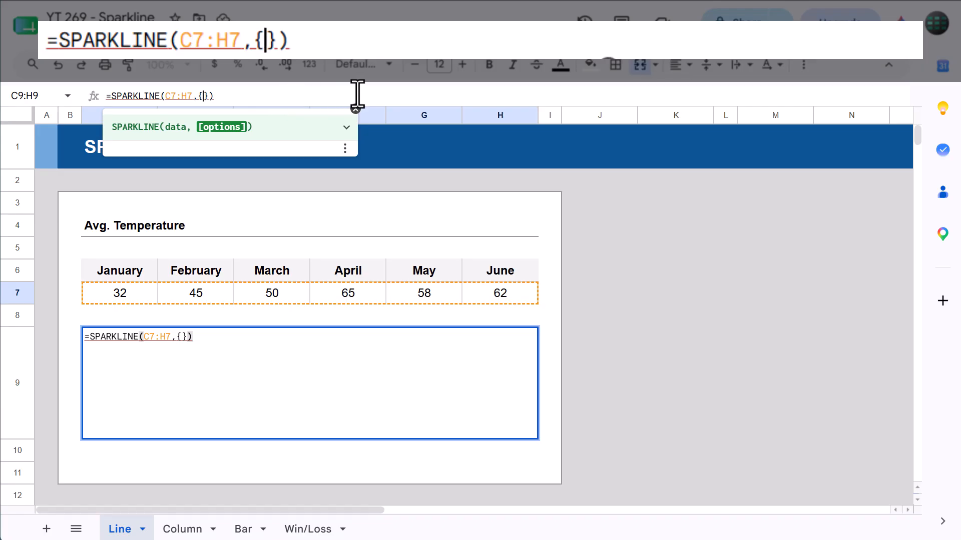
Set the sparkline's line color by entering "color","green" inside the options braces, and commit the formula
type("\"color")
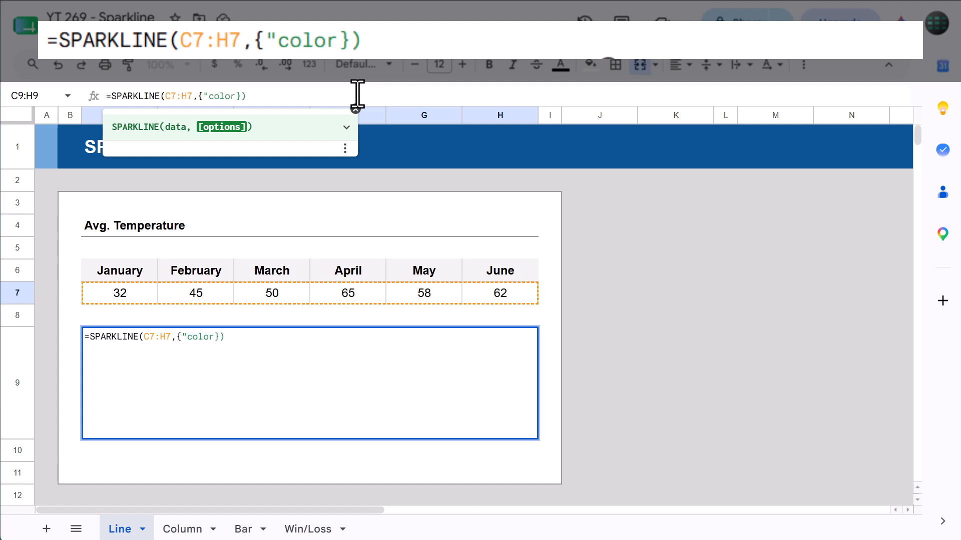
type("\"")
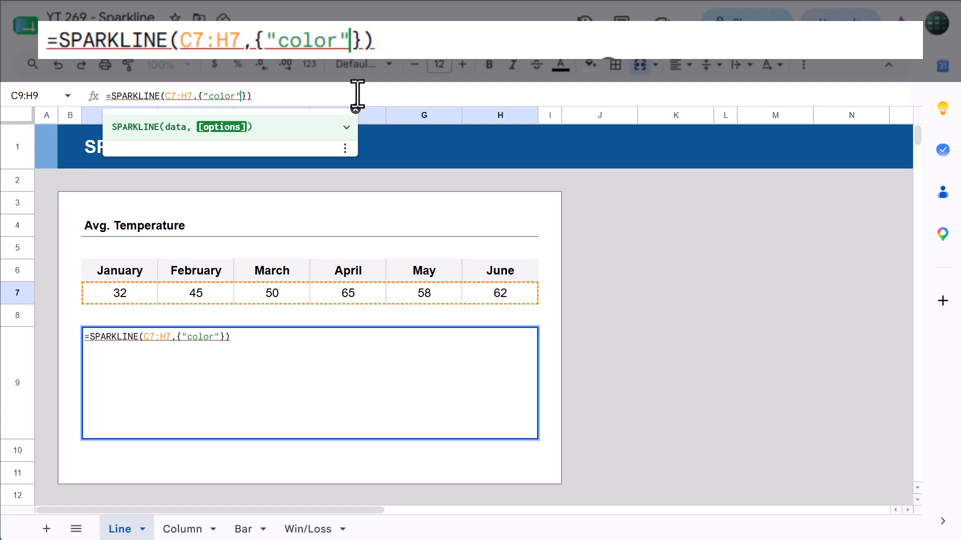
type(",")
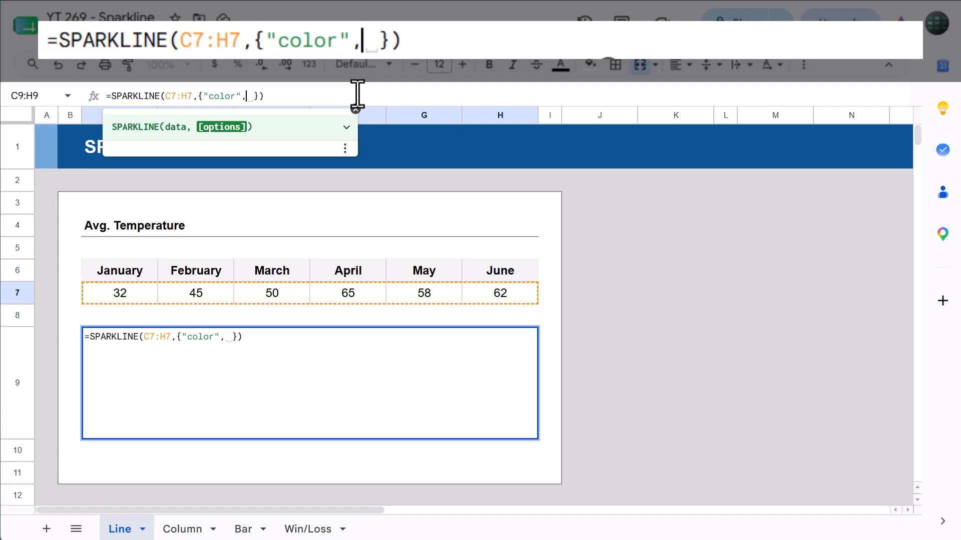
type("\"")
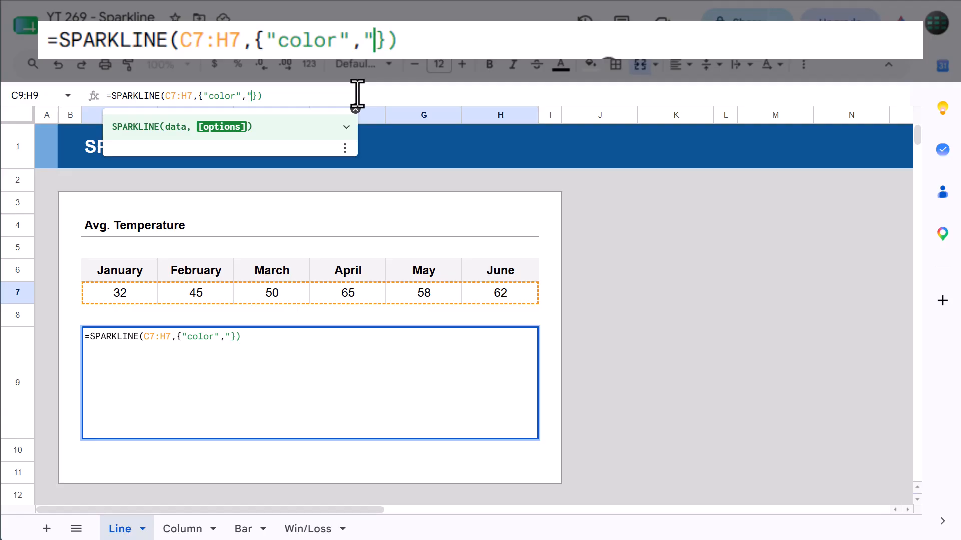
type("blue")
key("BackSpace")
key("BackSpace")
key("BackSpace")
key("BackSpace")
type("green")
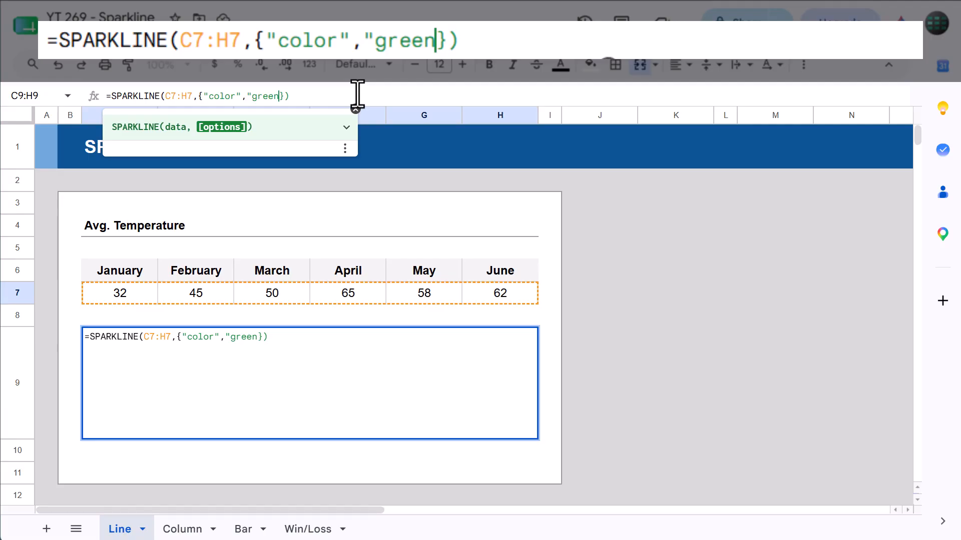
type("\"")
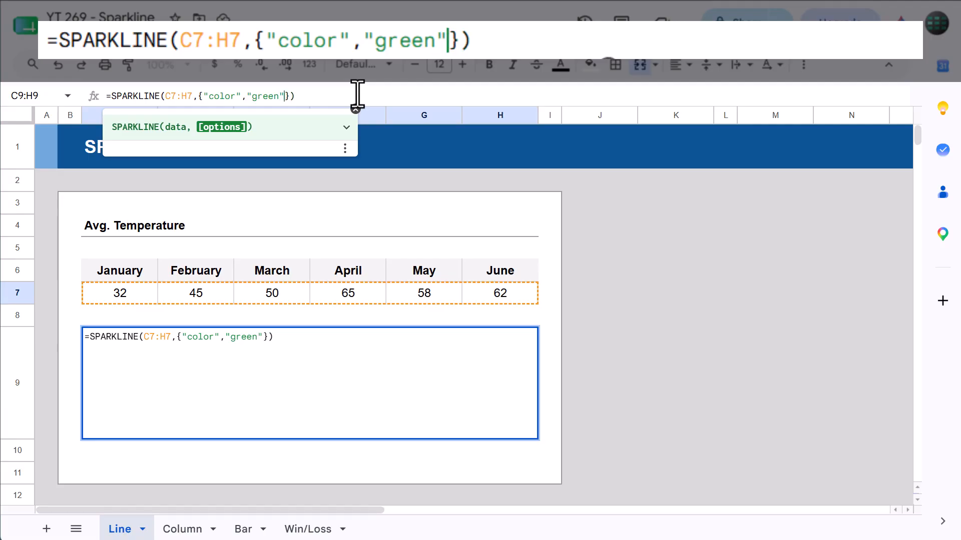
key("Return")
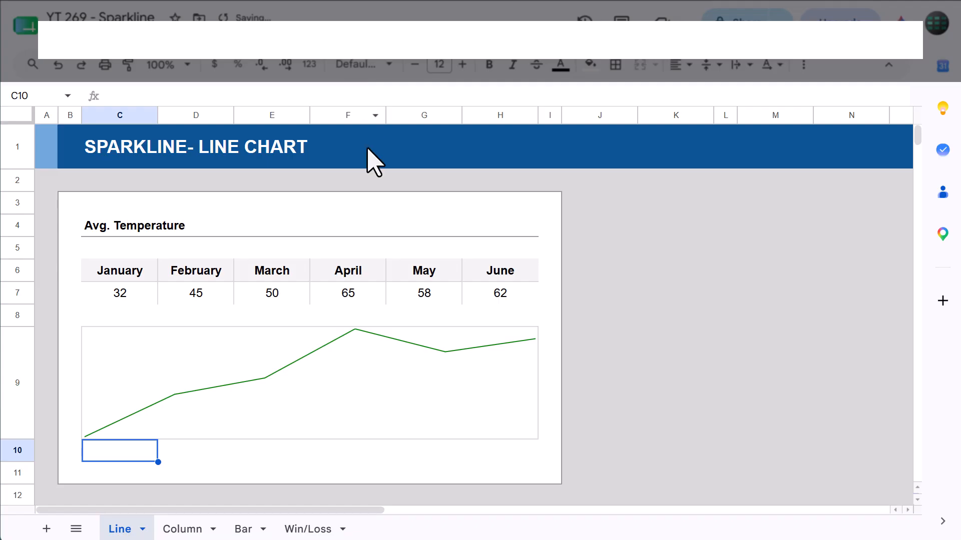
Add the option pair "charttype","column" after the color option in the C9:H9 formula, separated by a semicolon, and commit it
left_click(395, 370)
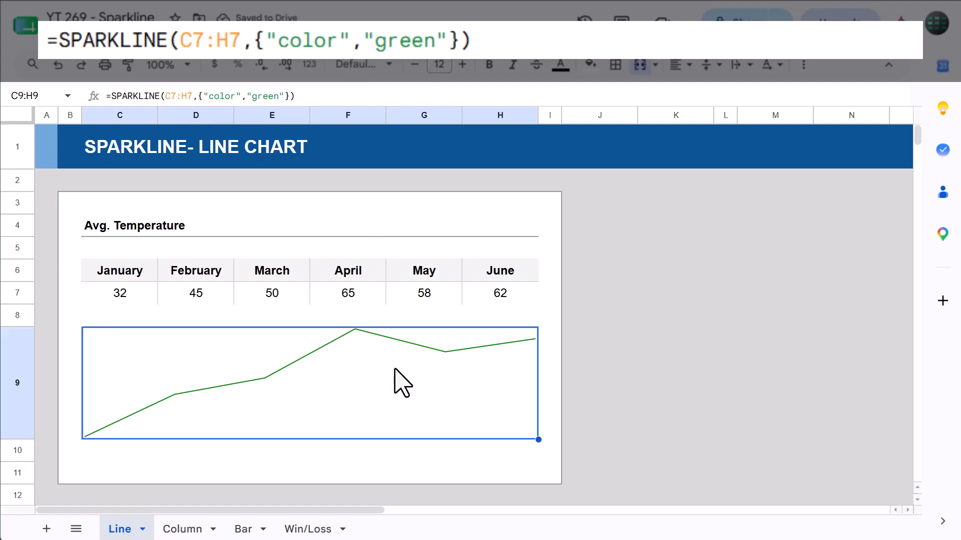
left_click(225, 96)
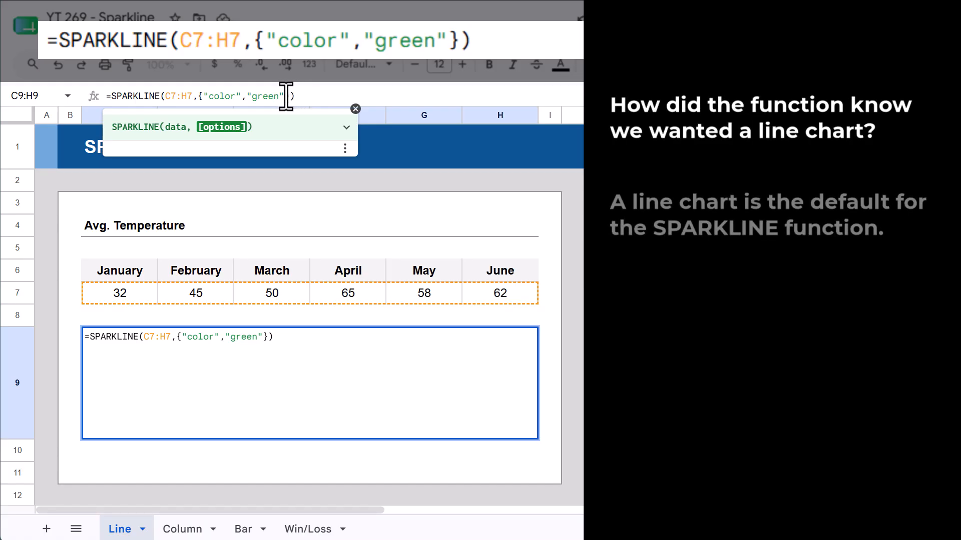
left_click(286, 96)
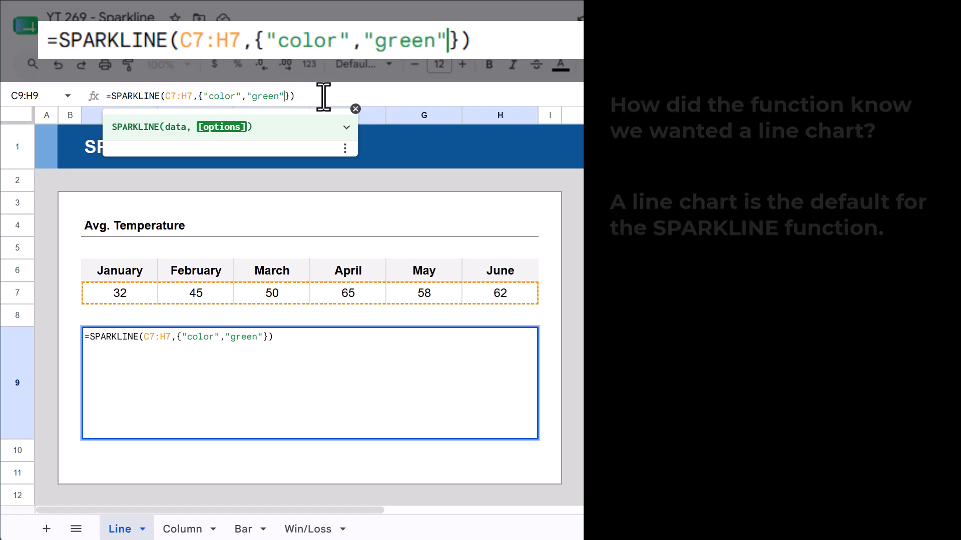
type(";")
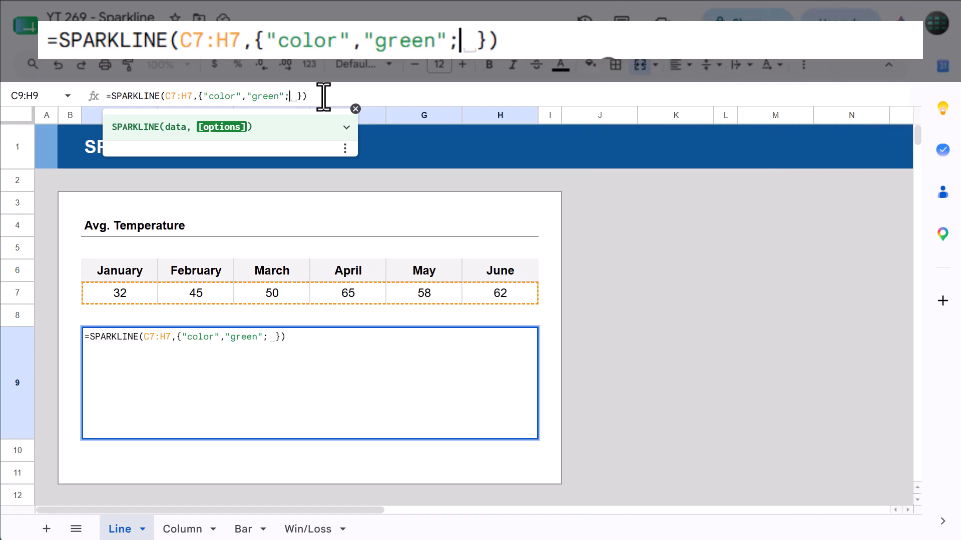
key("BackSpace")
type("\"chartty")
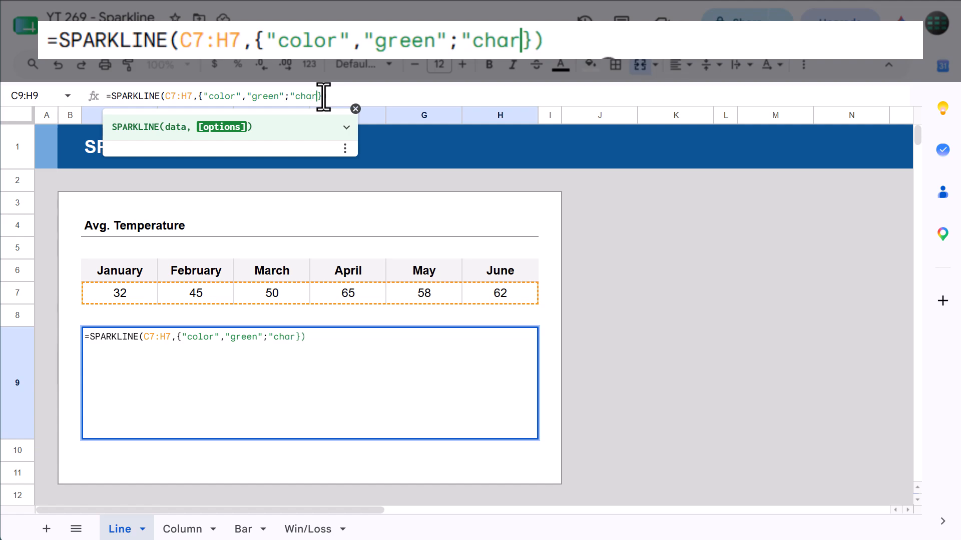
type("pe\",")
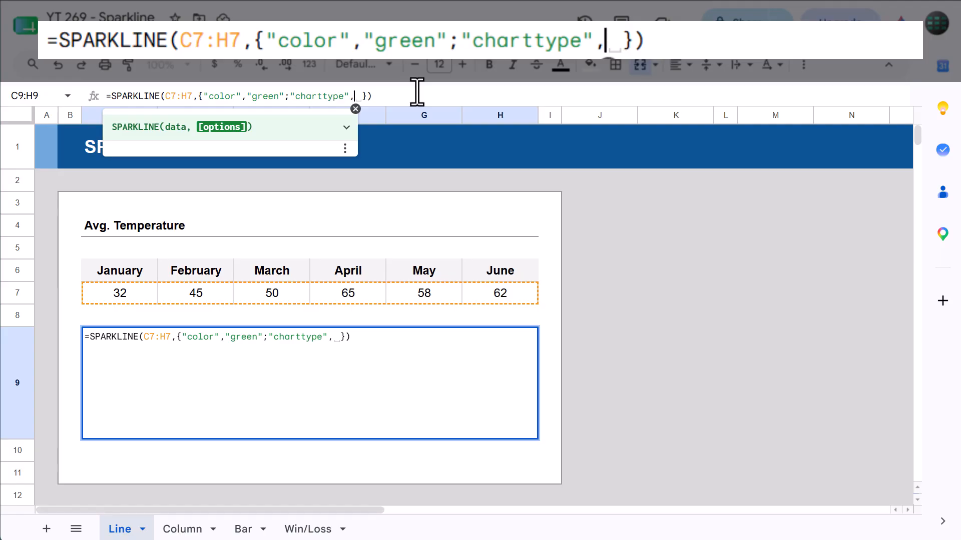
type("\"")
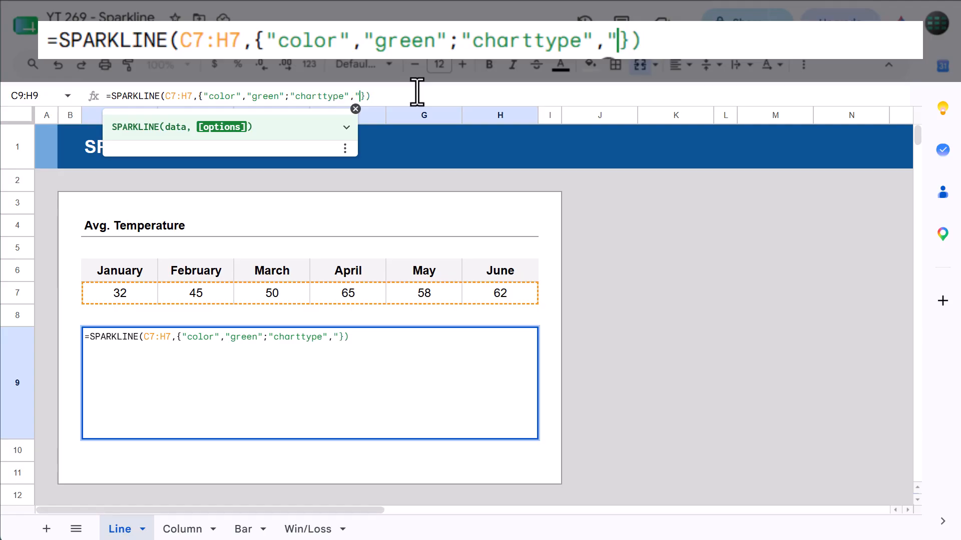
type("column\"")
key("Return")
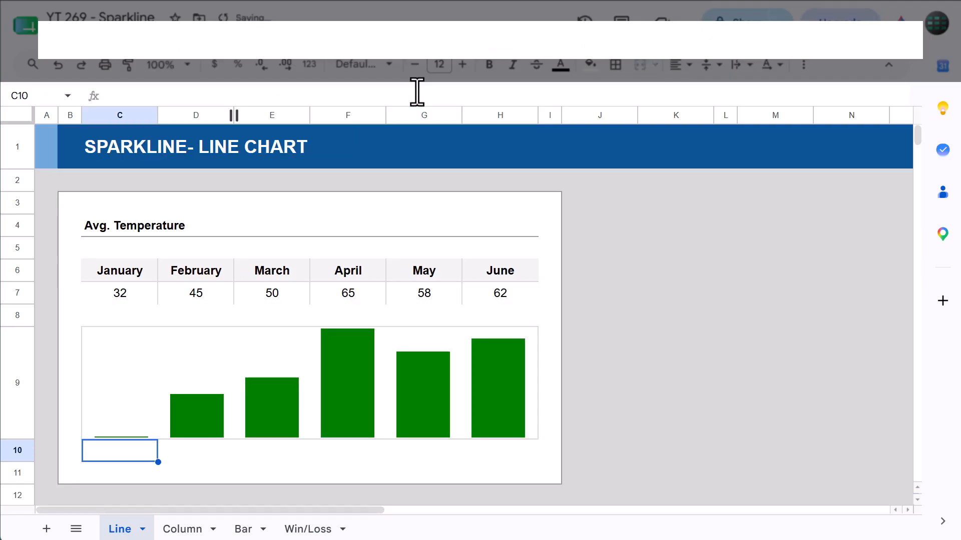
Remove the chart type option and its semicolon from the C9:H9 sparkline formula, keeping only the color option
left_click(446, 371)
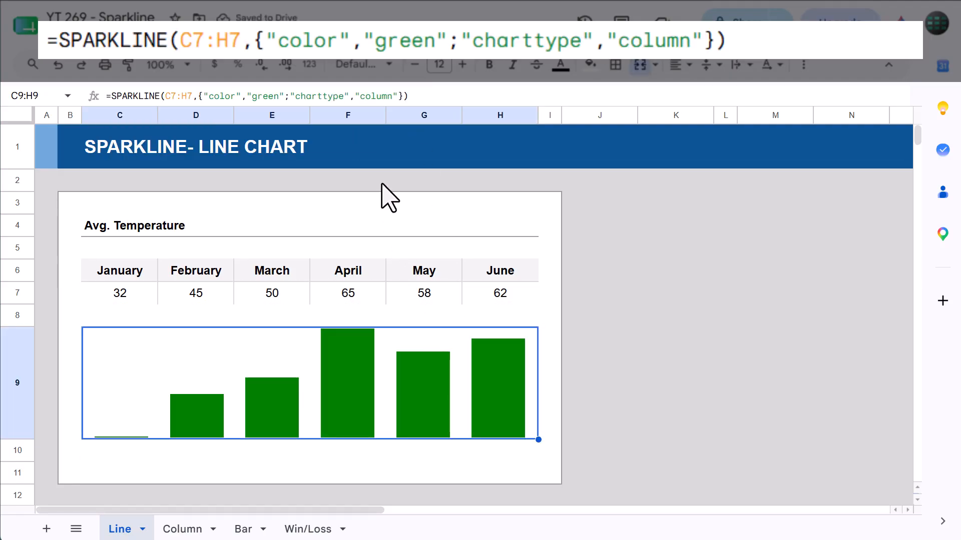
left_click_drag(398, 96, 289, 98)
key("BackSpace")
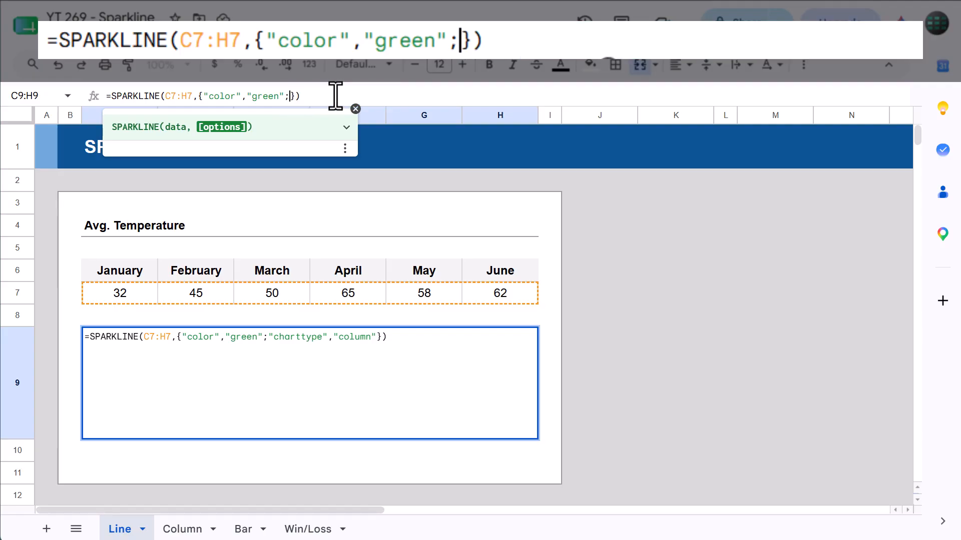
key("BackSpace")
key("Return")
left_click(324, 370)
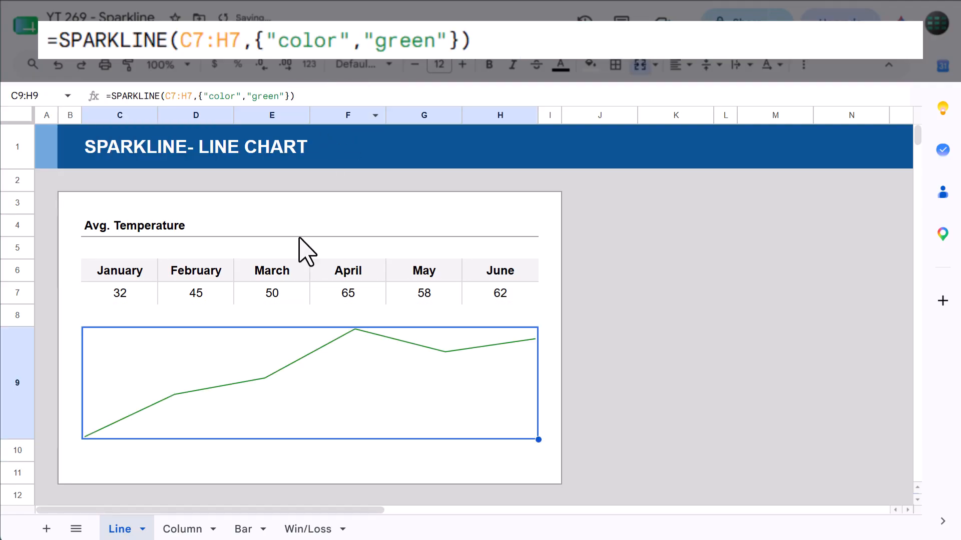
Add the option pair "linewidth",3 after the color option, separated by a semicolon, and commit the formula
left_click(285, 96)
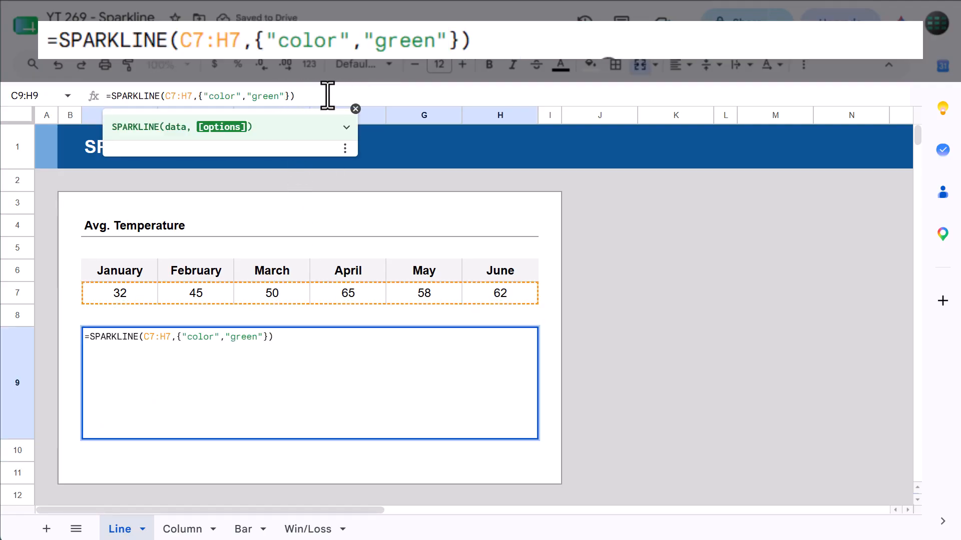
type(";")
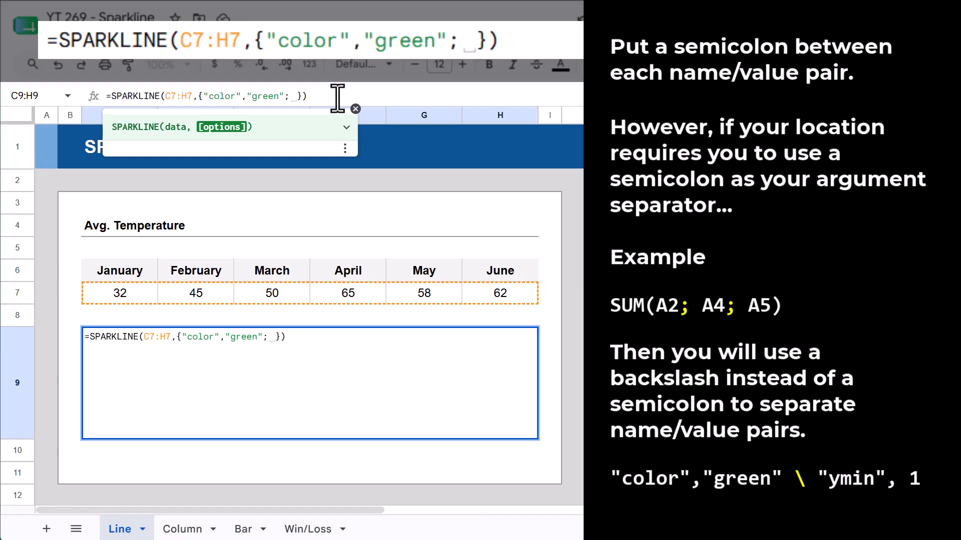
key("BackSpace")
key("BackSpace")
type("\\")
key("BackSpace")
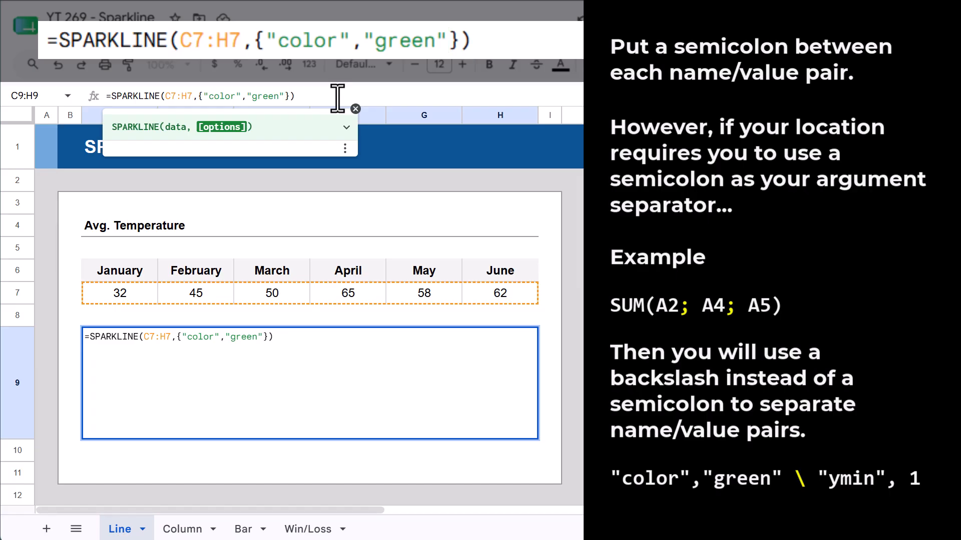
type("; ")
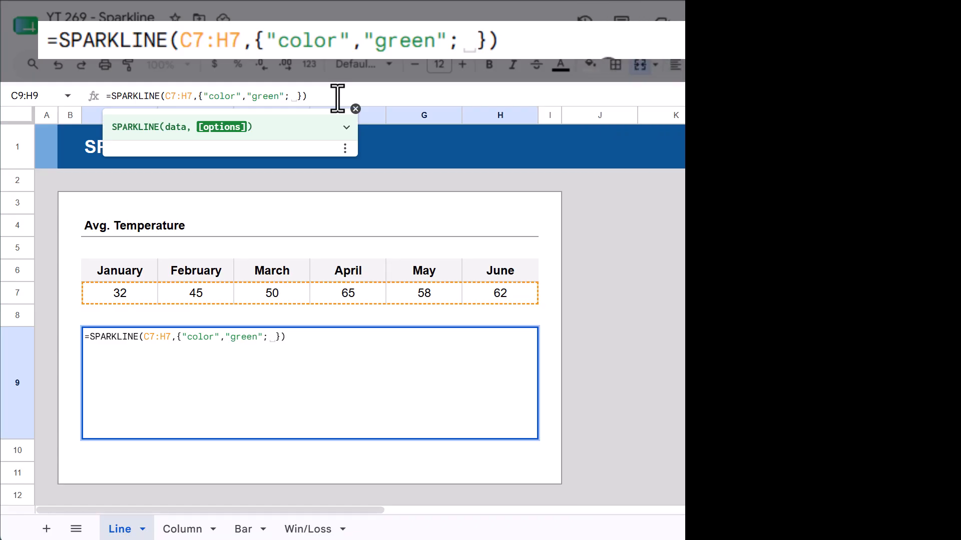
type("\"linewidth")
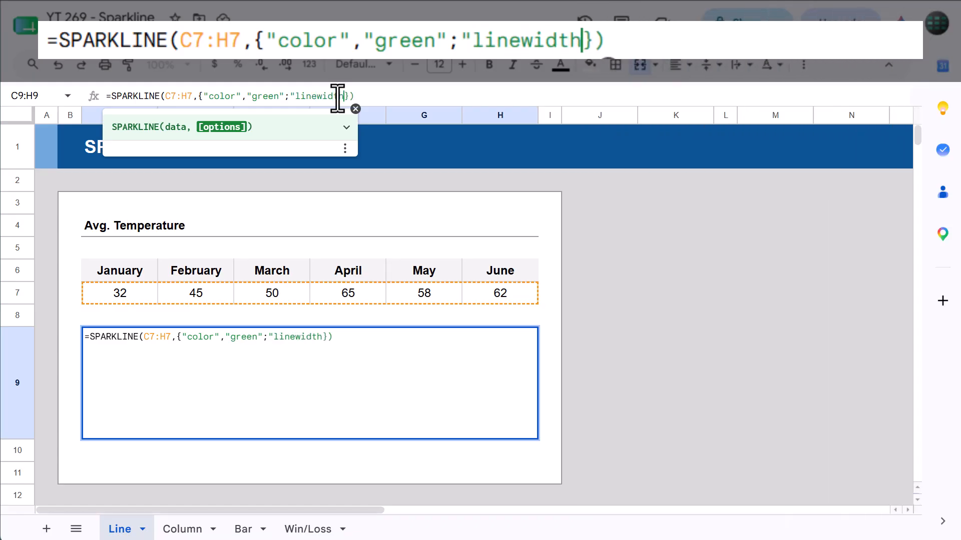
type("\",")
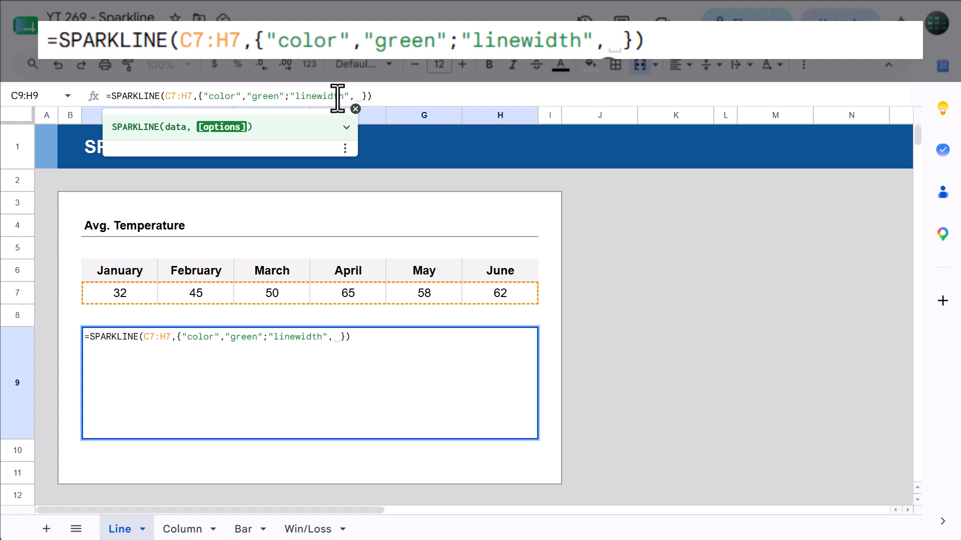
key("BackSpace")
type("3")
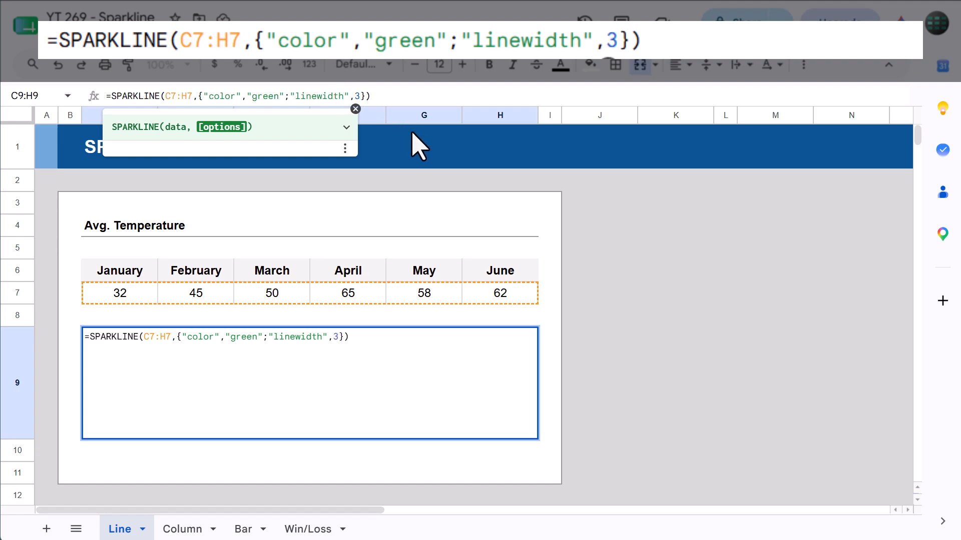
key("Return")
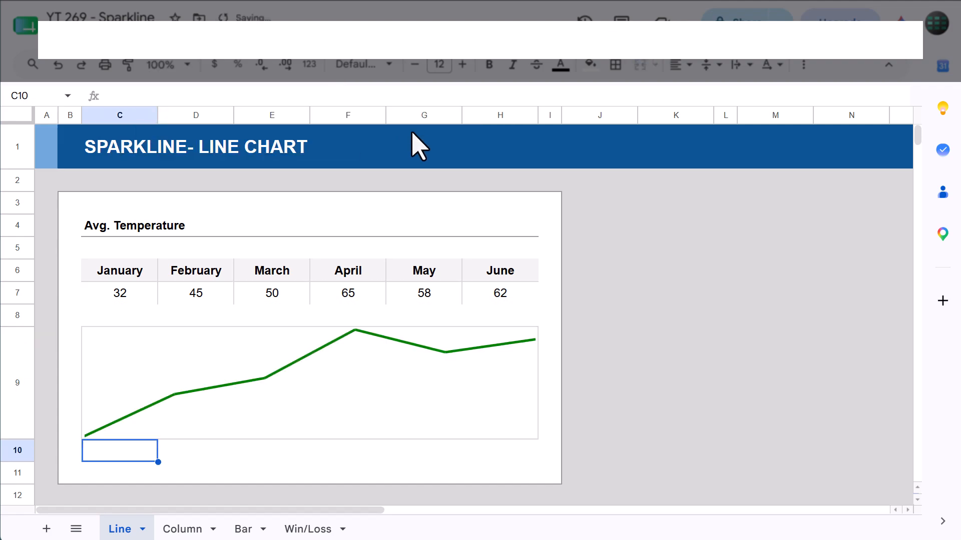
Replace the line width value in the C9:H9 sparkline formula with SUM(1,1,1) and commit it
left_click(431, 388)
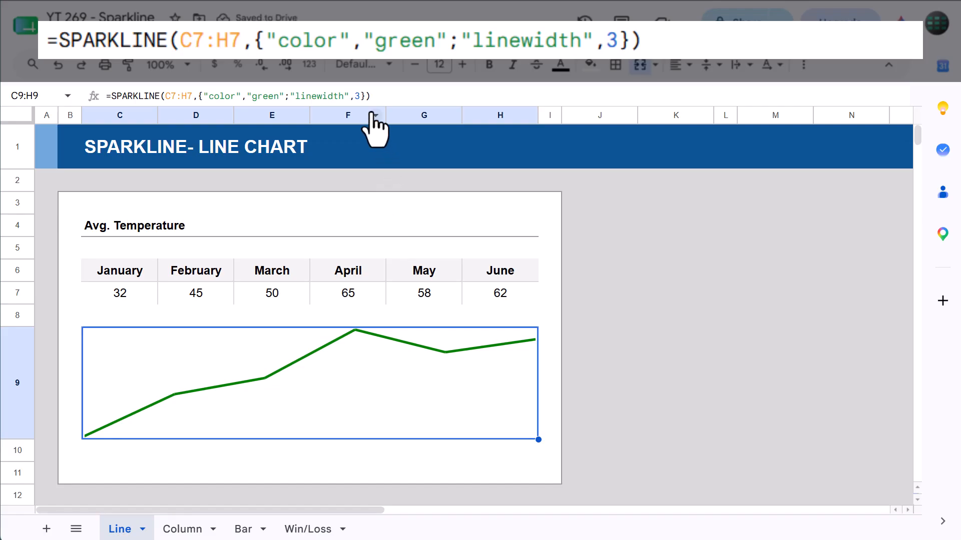
left_click(360, 96)
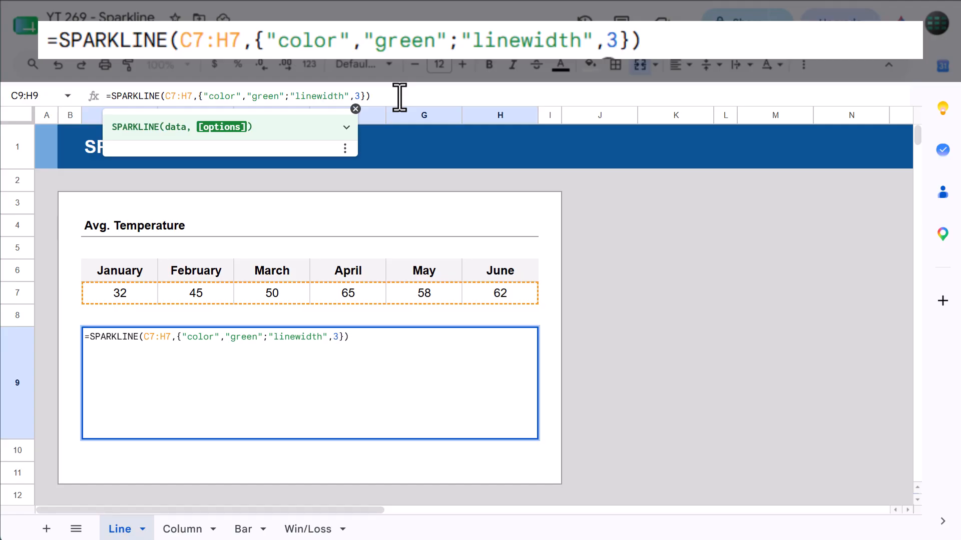
key("BackSpace")
type("sum")
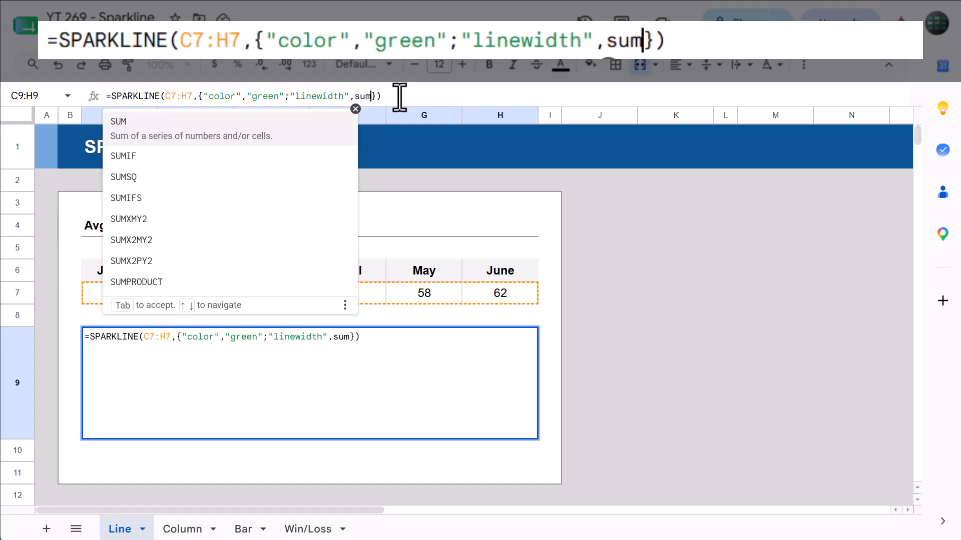
key("Tab")
type("1,1,1)")
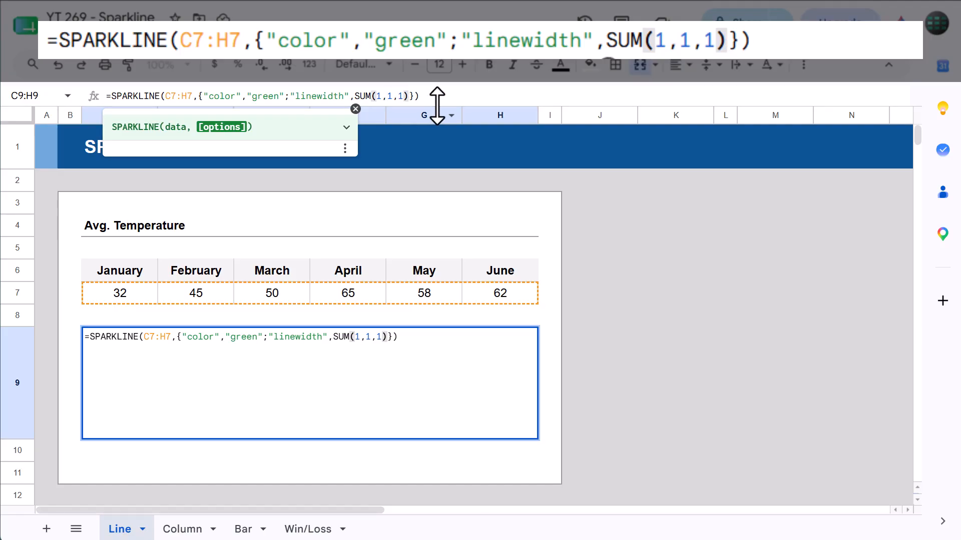
key("Return")
Replace SUM(1,1,1) with 3 as the line width value in the C9:H9 sparkline formula and commit it
left_click(459, 375)
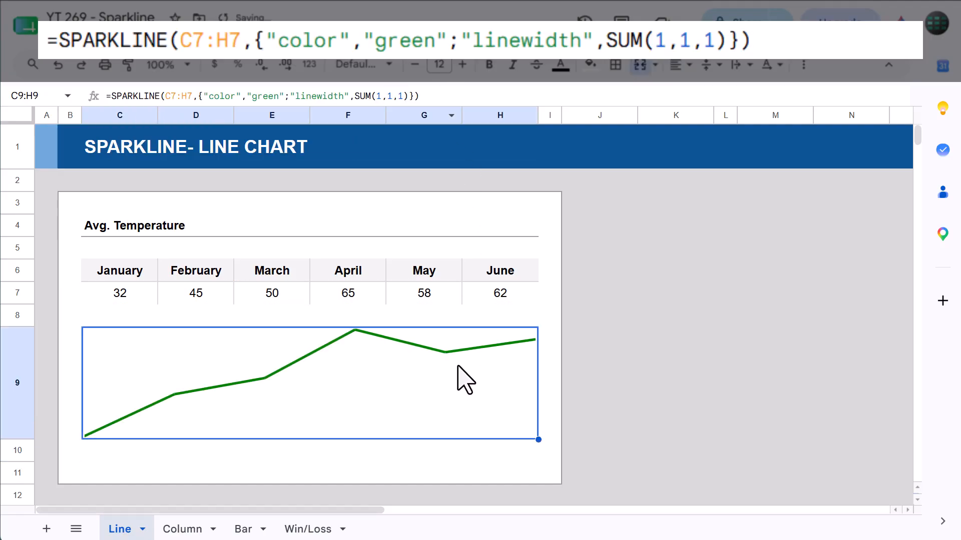
left_click(409, 96)
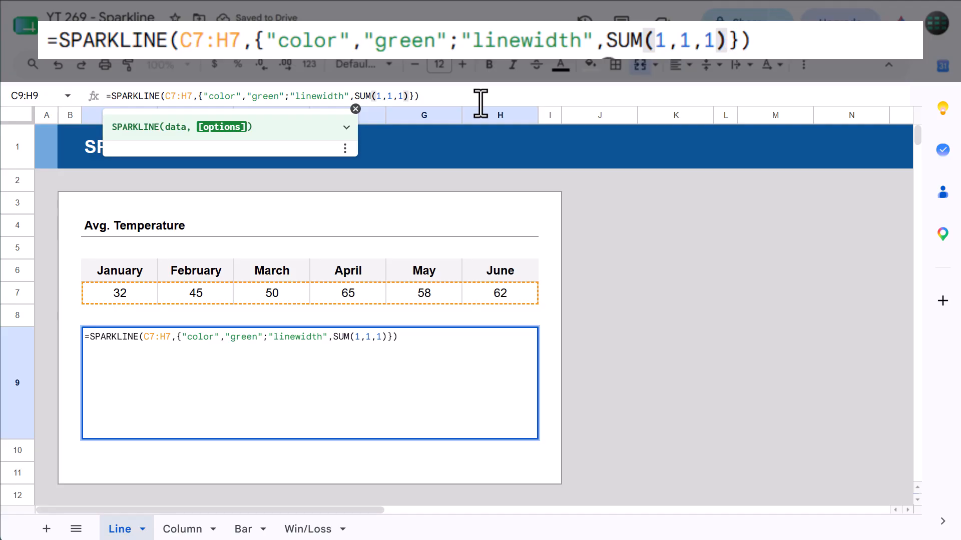
key("BackSpace")
key("BackSpace")
key("BackSpace")
key("BackSpace")
key("BackSpace")
key("BackSpace")
key("BackSpace")
key("BackSpace")
key("BackSpace")
key("BackSpace")
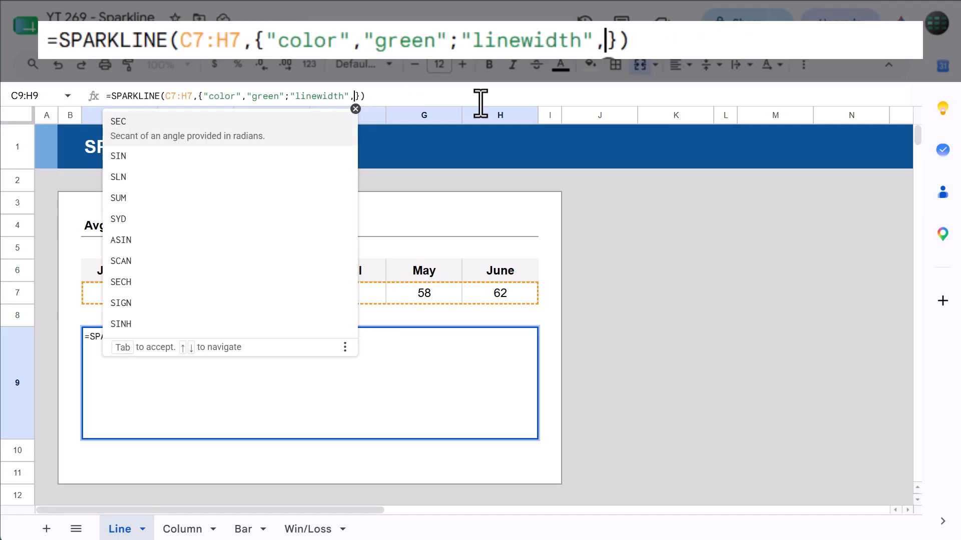
type("3")
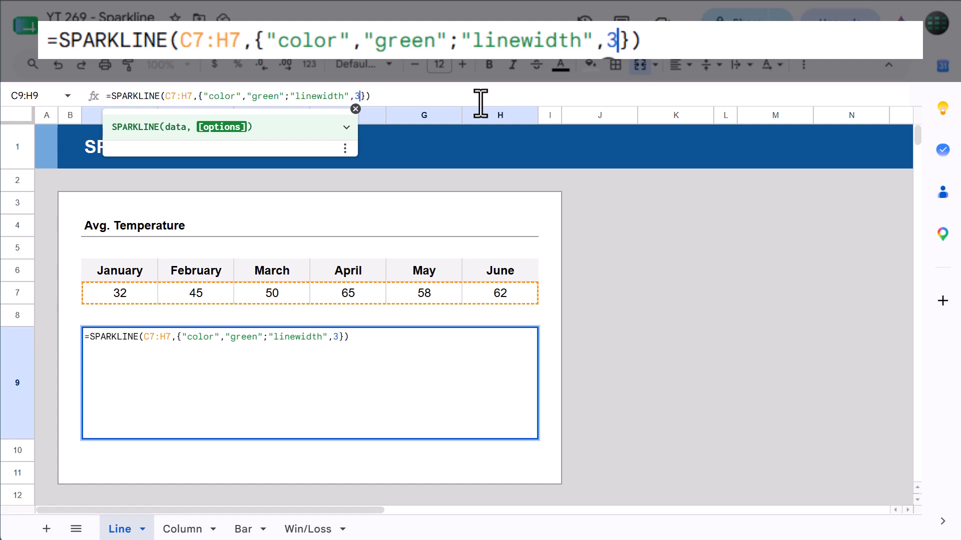
key("Return")
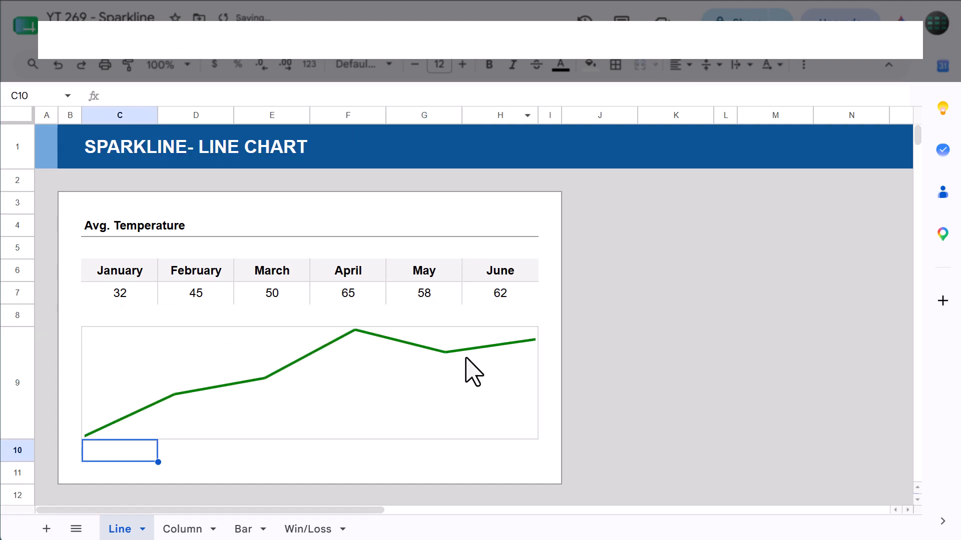
Add the option pair "ymin",0 after the line width option in the C9:H9 formula, separated by a semicolon, and commit it
left_click(478, 382)
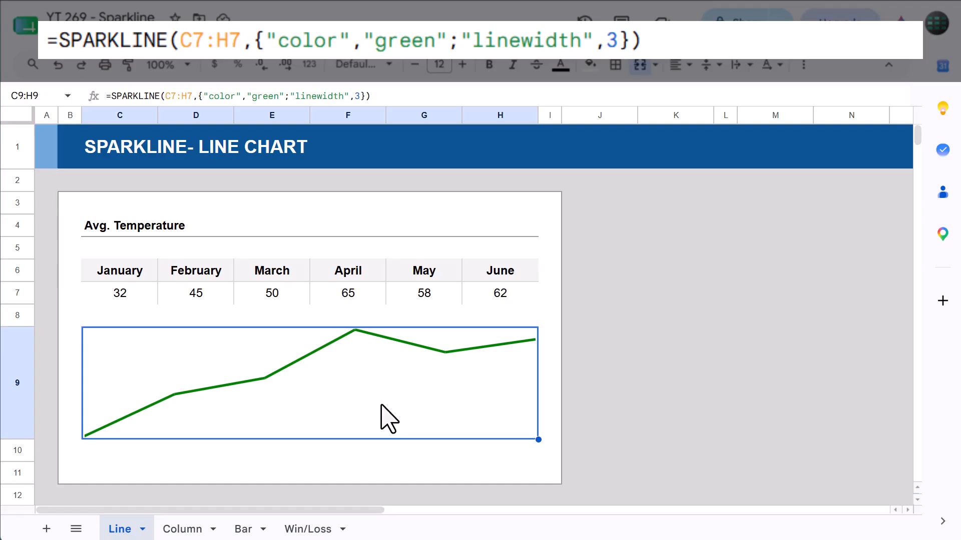
left_click(358, 96)
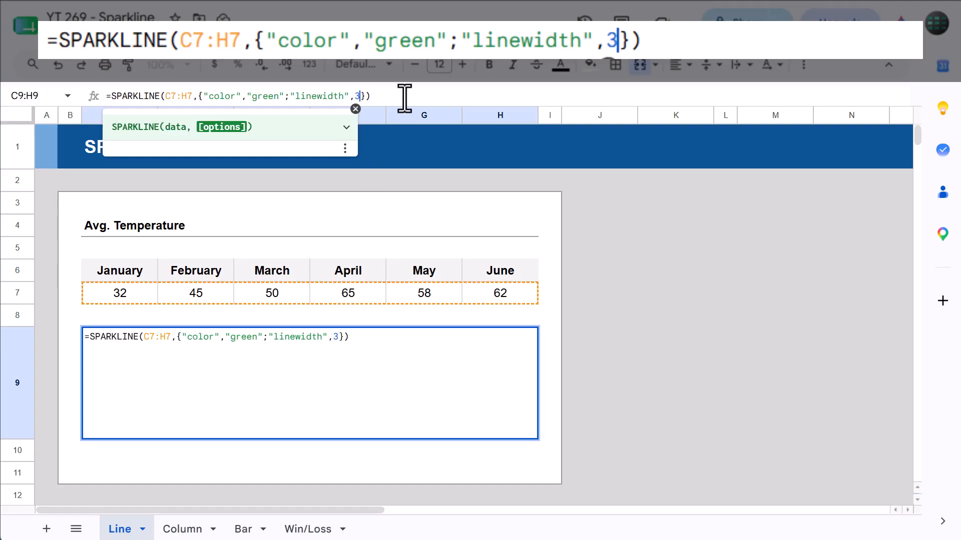
type(";\"ymin\"")
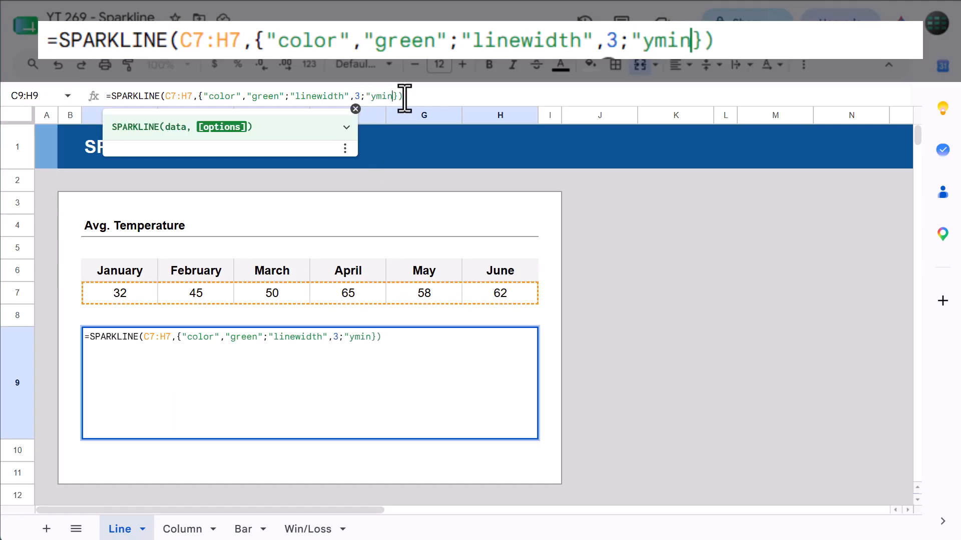
type(",")
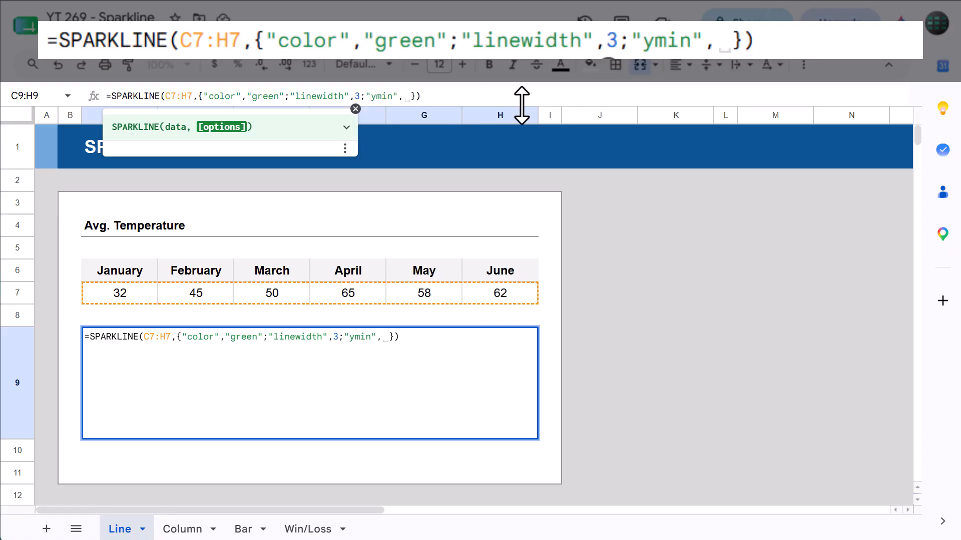
type("0")
key("Return")
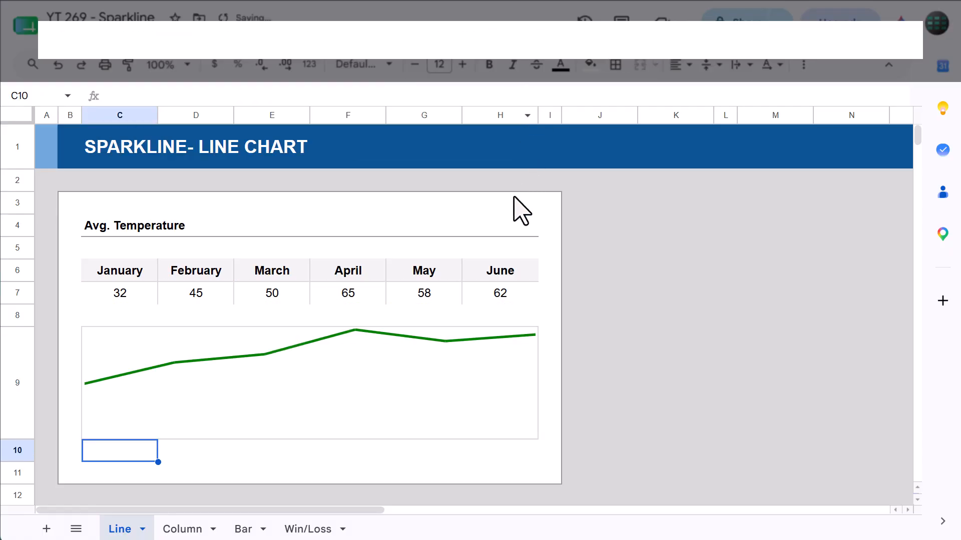
Add the option pair "ymax",100 after the ymin option in the C9:H9 formula, separated by a semicolon, and commit it
left_click(474, 383)
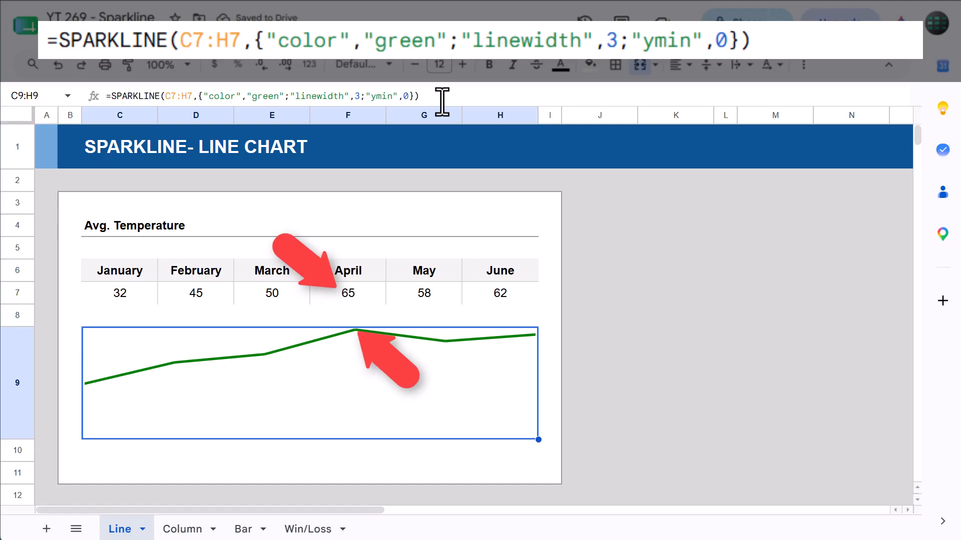
left_click(407, 97)
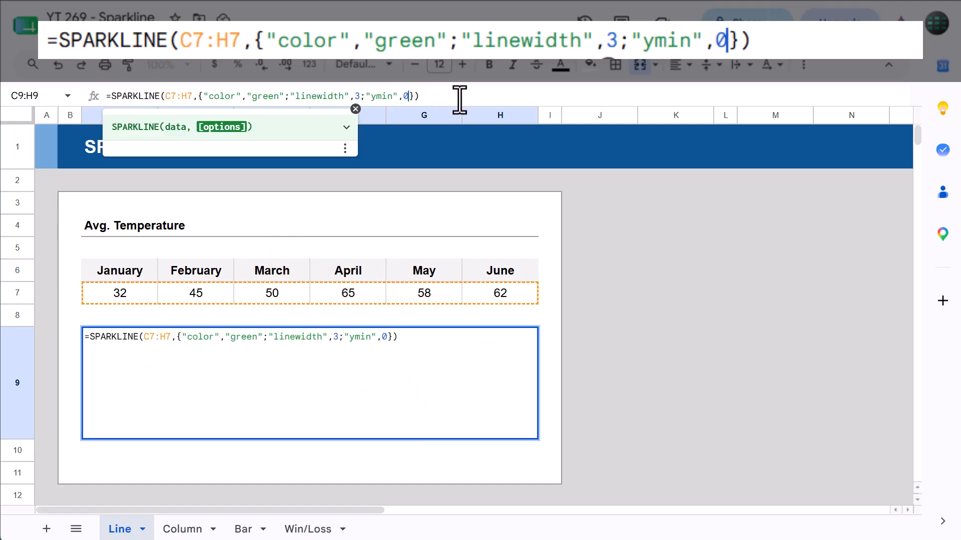
type(";\"ymax")
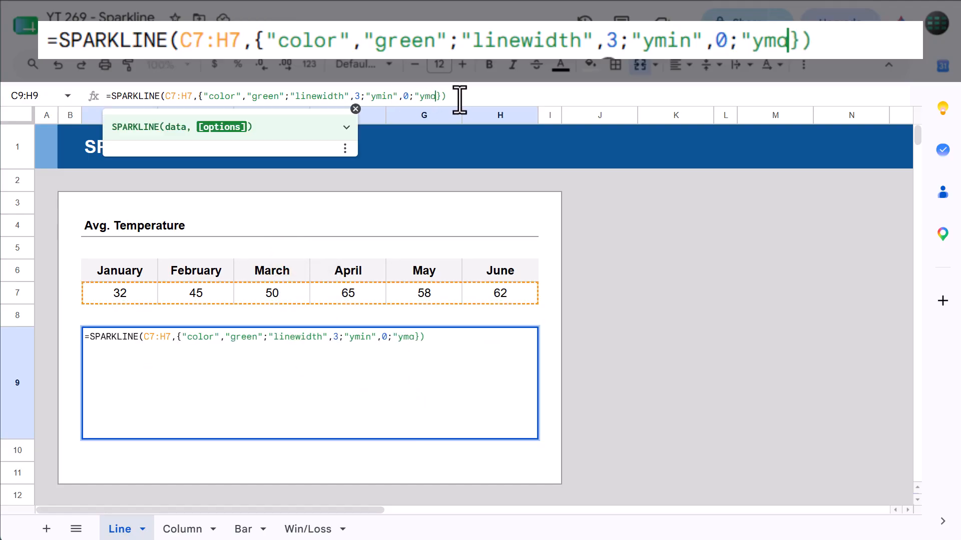
type("\",100")
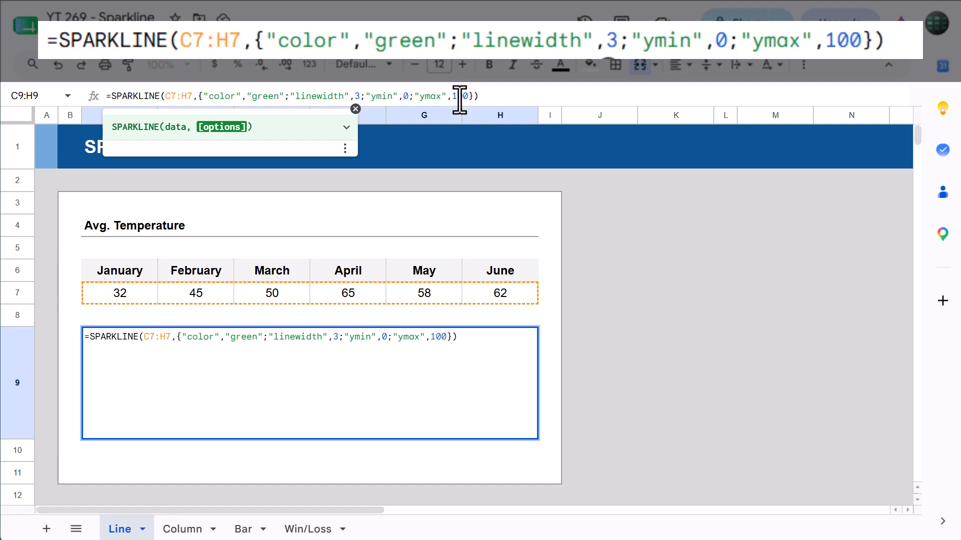
key("Return")
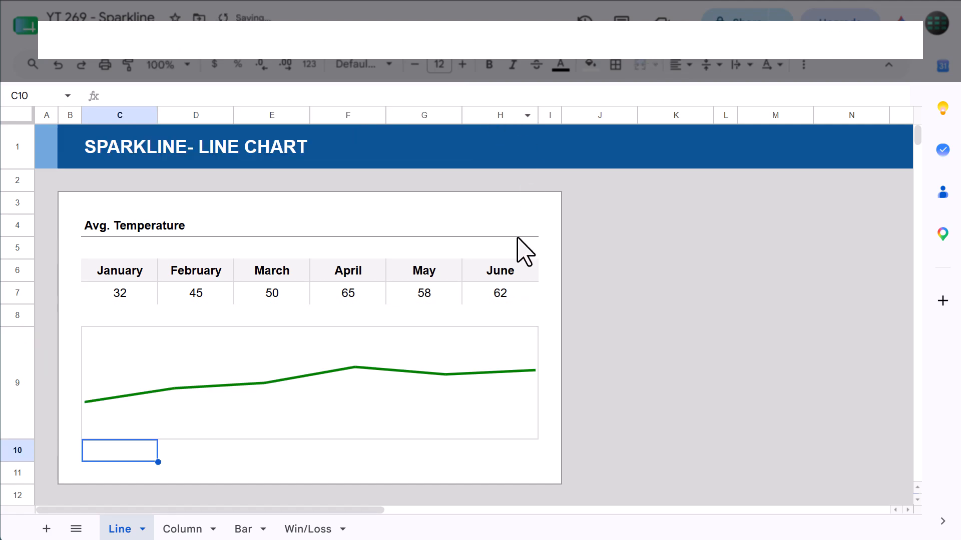
left_click(495, 353)
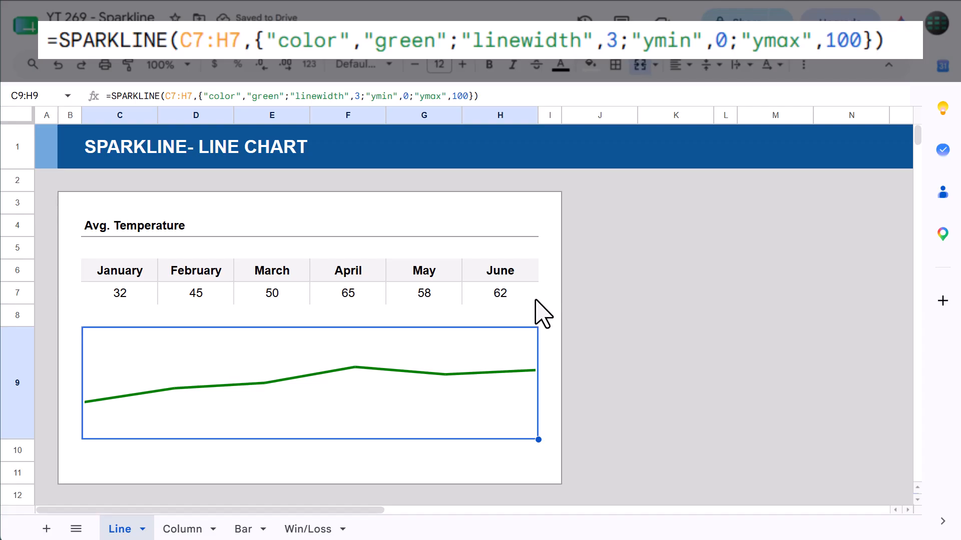
On the Column sheet, start a SPARKLINE formula in C9:F9 with C7:F7 as data, followed by a comma for the options
left_click(182, 529)
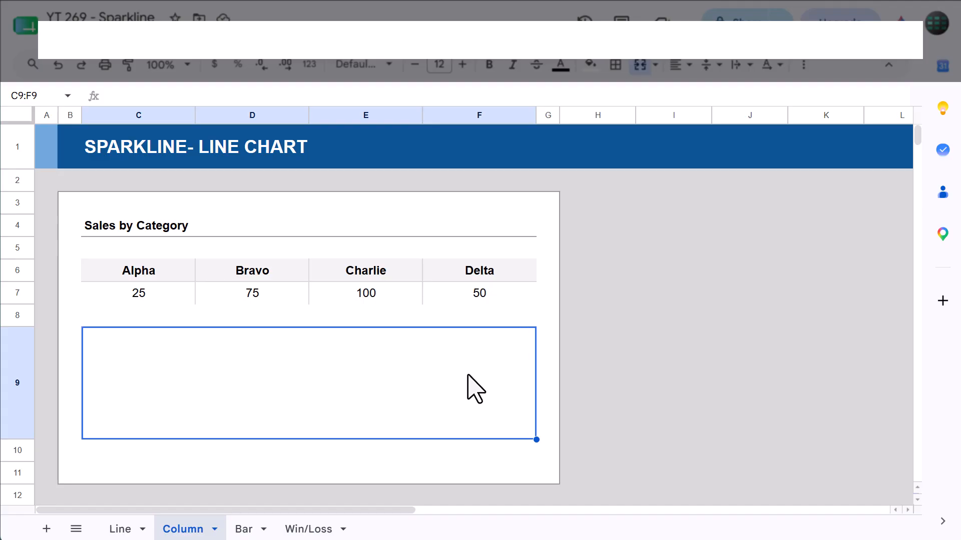
left_click(528, 100)
type("=spar")
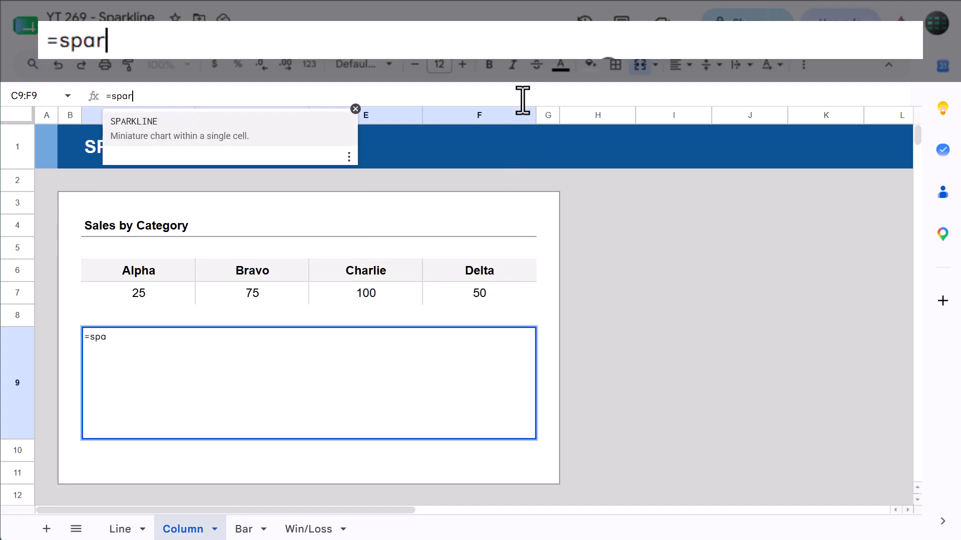
key("Tab")
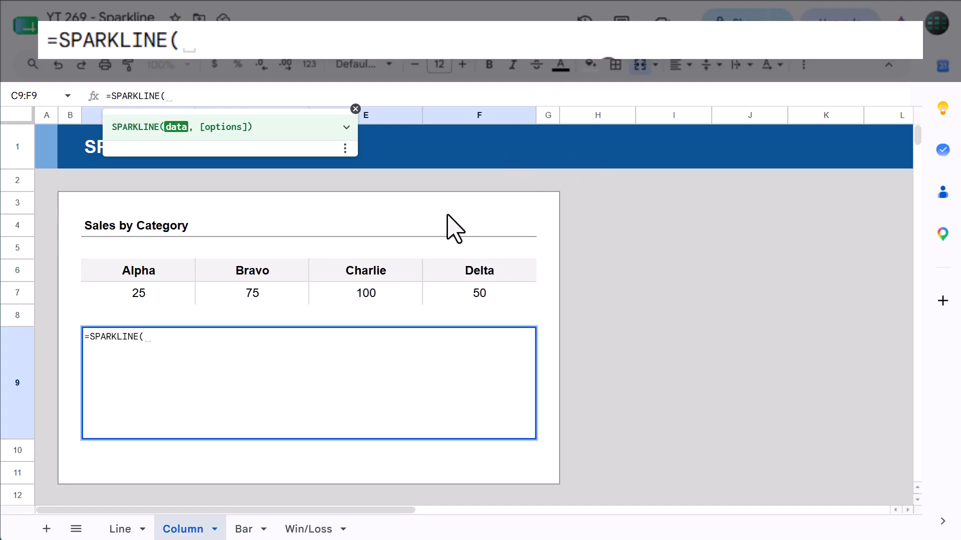
left_click_drag(120, 290, 447, 290)
type(",")
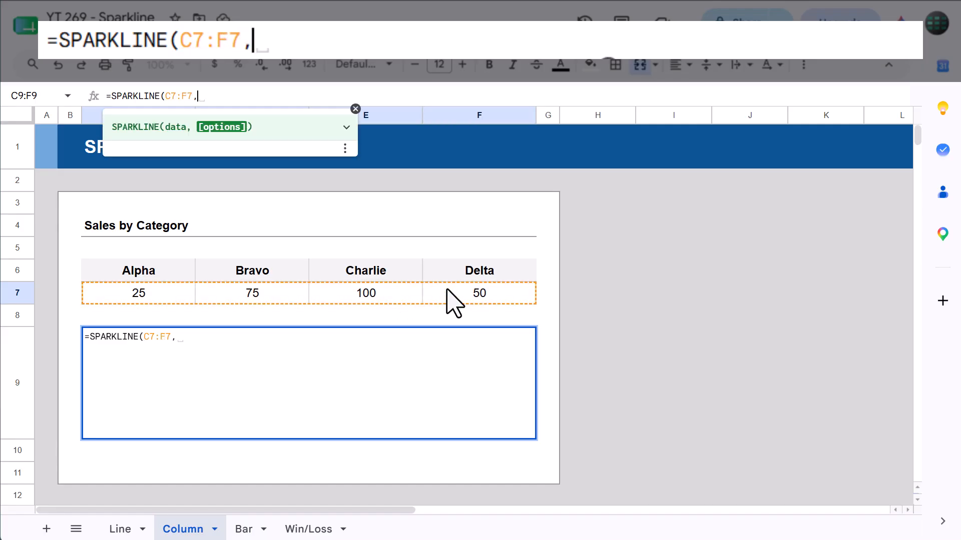
Enter the options array {"charttype","column"} in the C9:F9 sparkline formula, close the parenthesis and commit it
type("{\"")
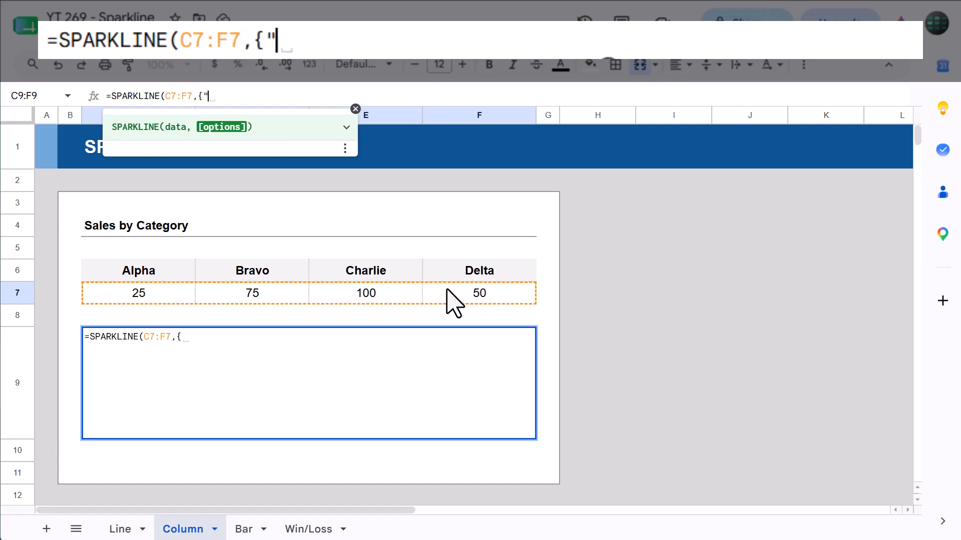
type("chartt")
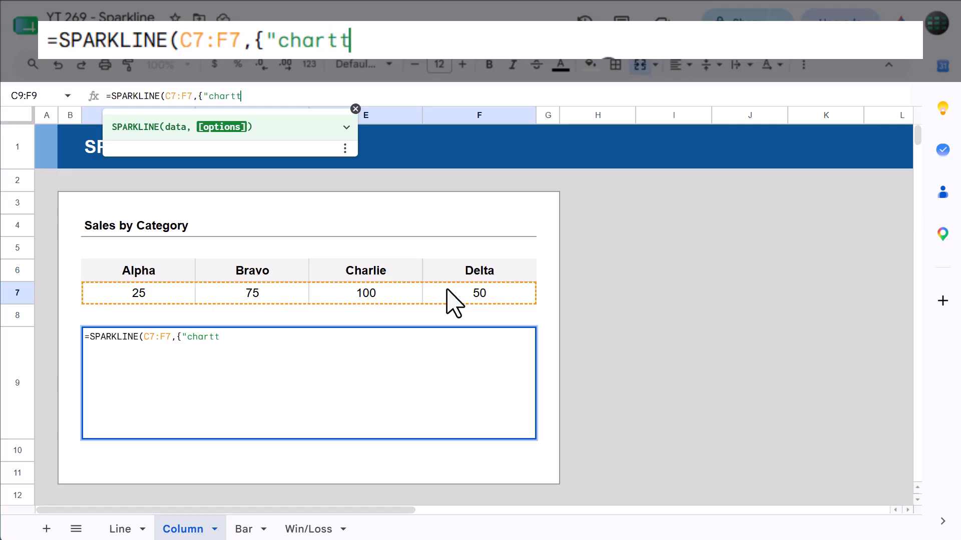
type("ype\",")
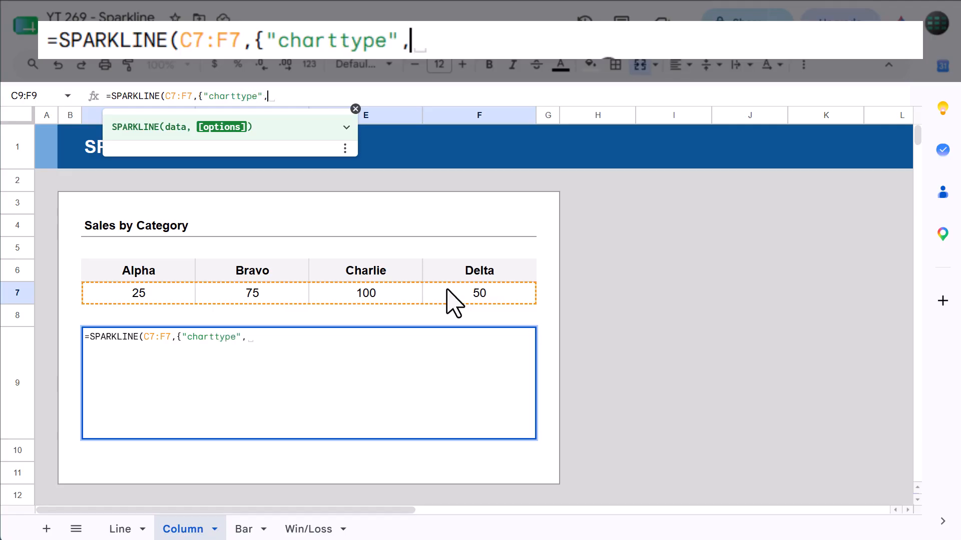
type("\"column")
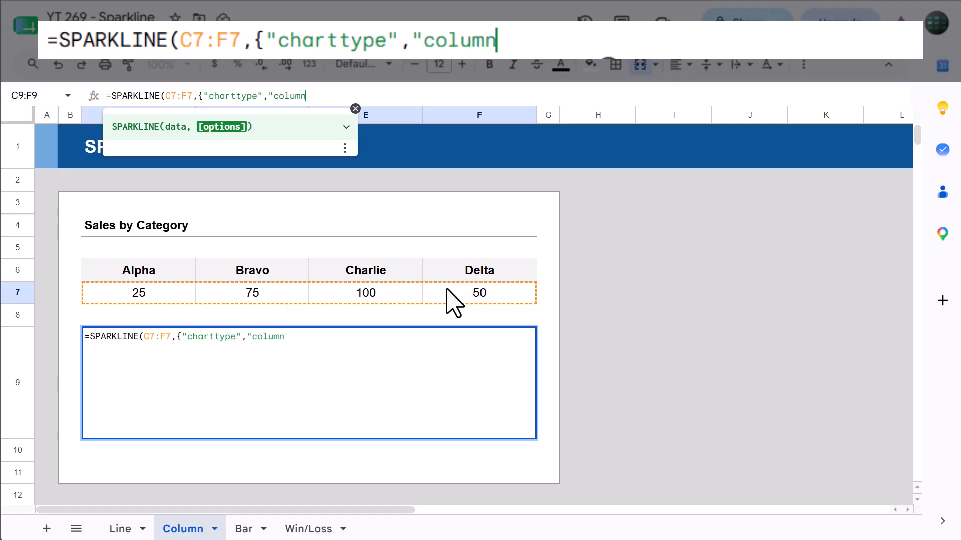
type("\"})")
key("Return")
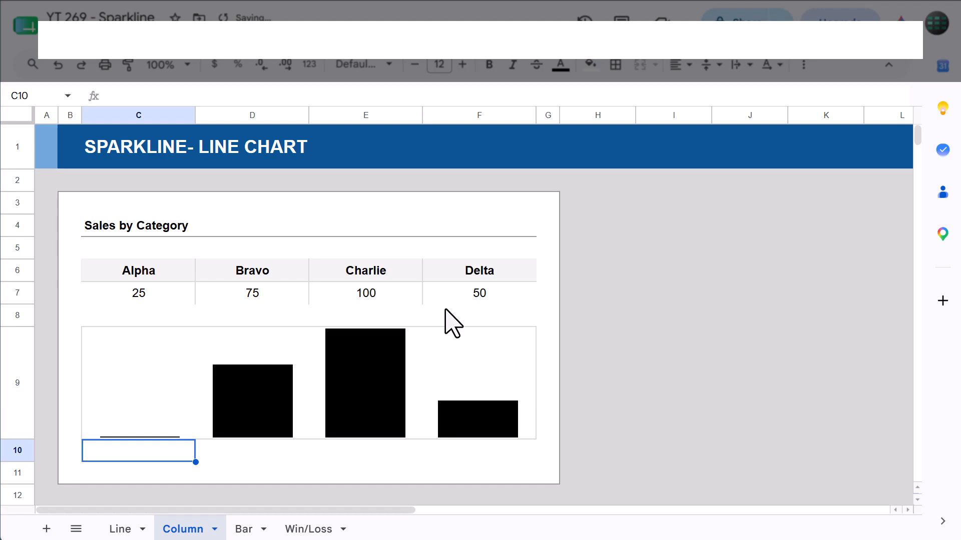
Add the option pair "color","green" after the chart type option in the C9:F9 formula, separated by a semicolon
left_click(456, 349)
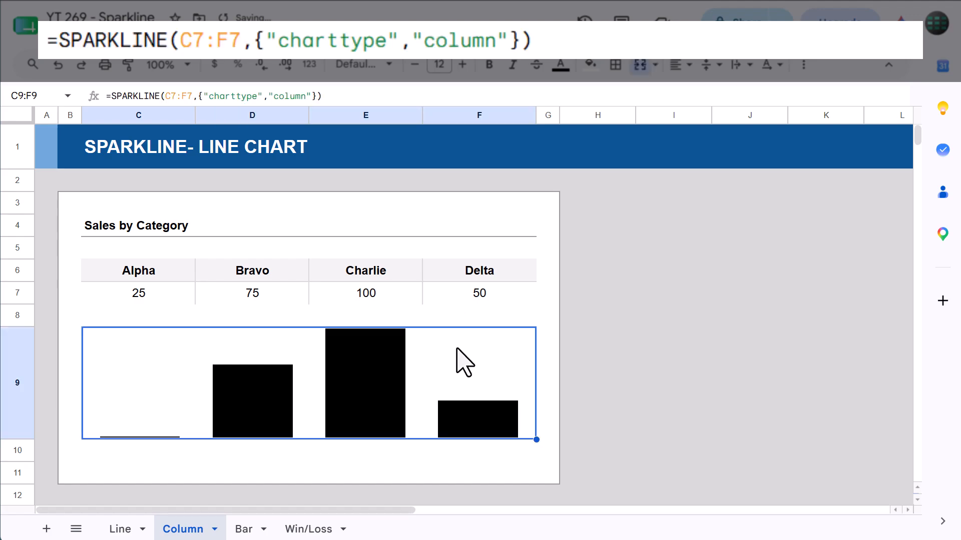
left_click(311, 96)
type(";\"color")
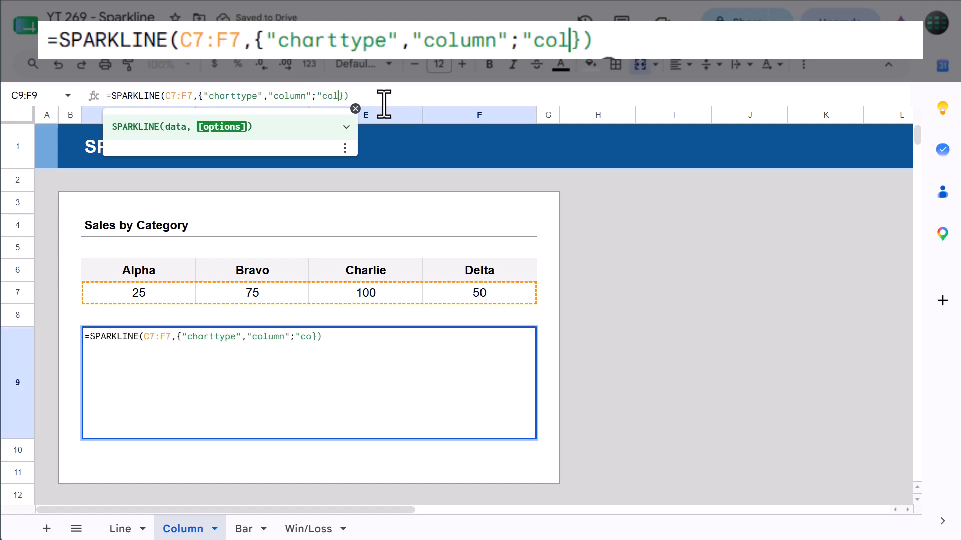
type("\", ")
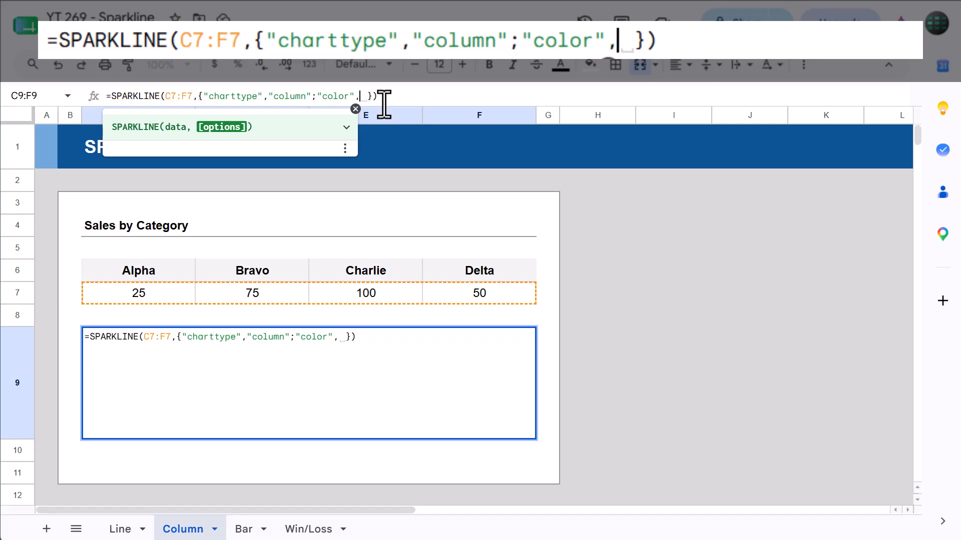
type("\"green\"")
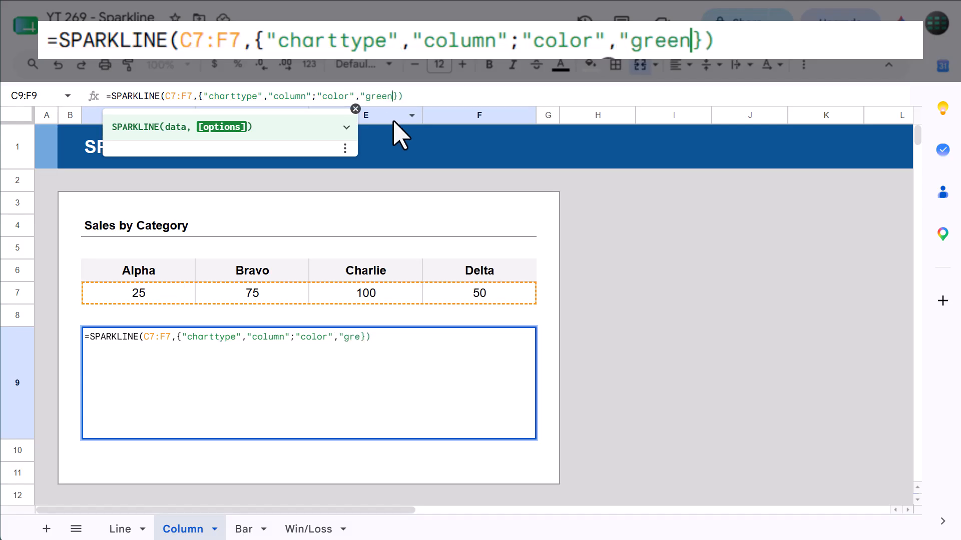
Replace the color value in the C9:F9 sparkline formula with the hex code #632514 and commit it
key("BackSpace")
key("BackSpace")
key("BackSpace")
key("BackSpace")
key("BackSpace")
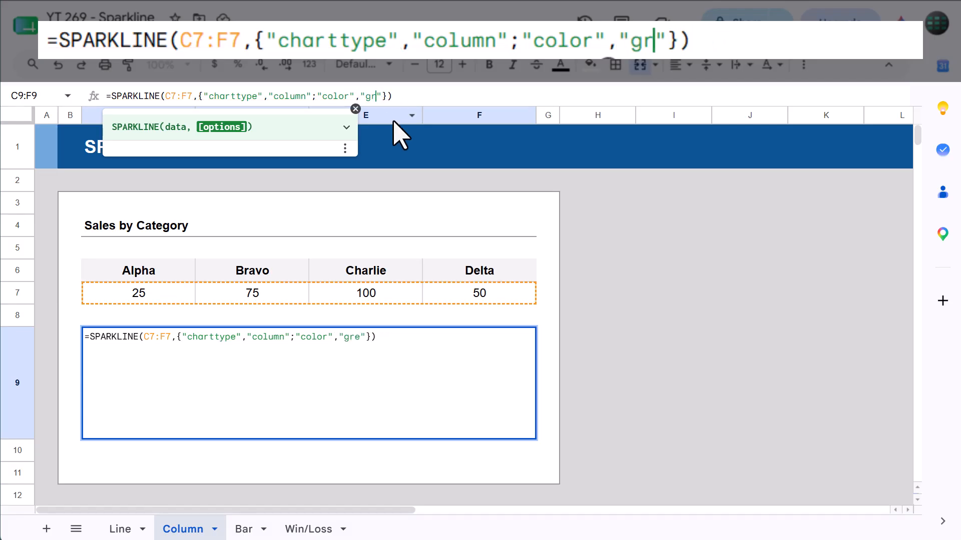
type("#")
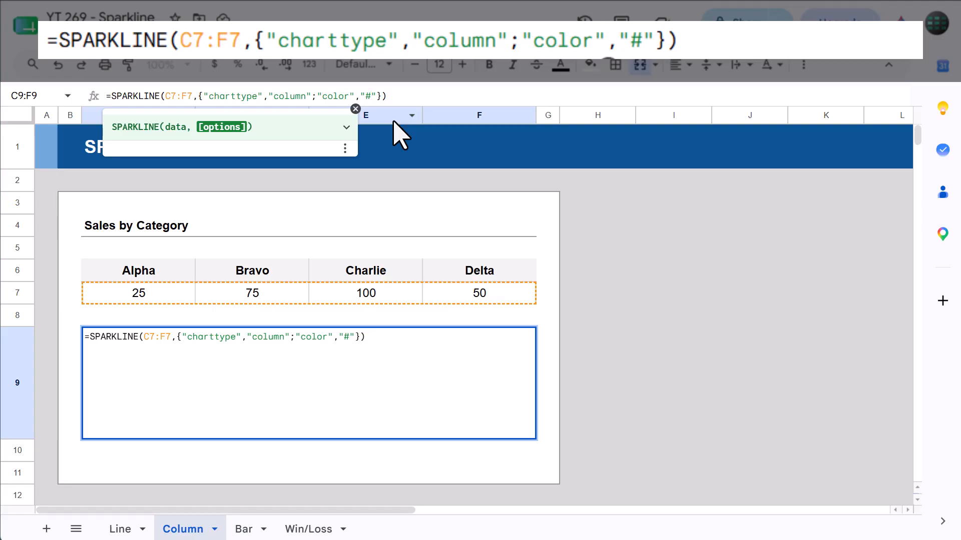
type("632514")
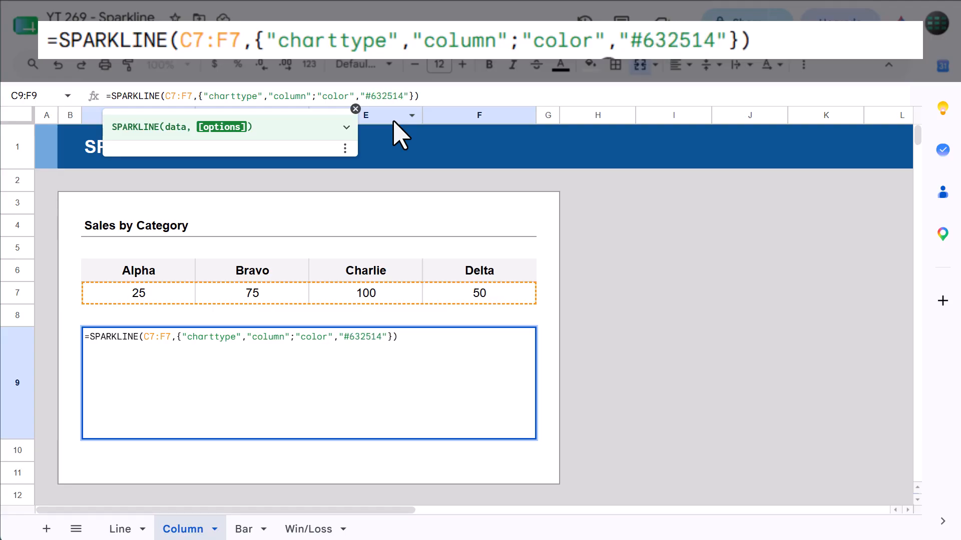
key("Return")
Add the option pair "ymin",0 after the color option in the C9:F9 sparkline formula, separated by a semicolon
left_click(426, 386)
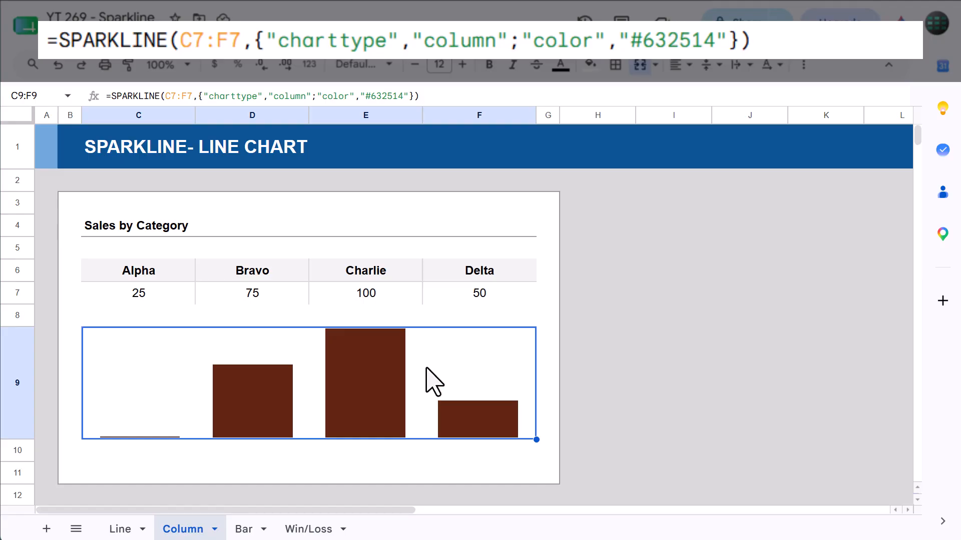
left_click(410, 95)
type(";\"ymin")
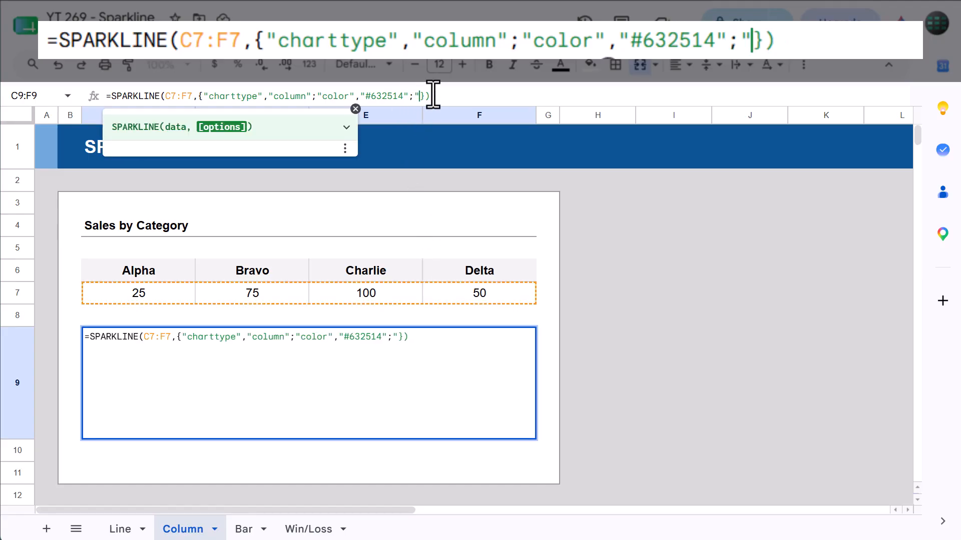
type("\"")
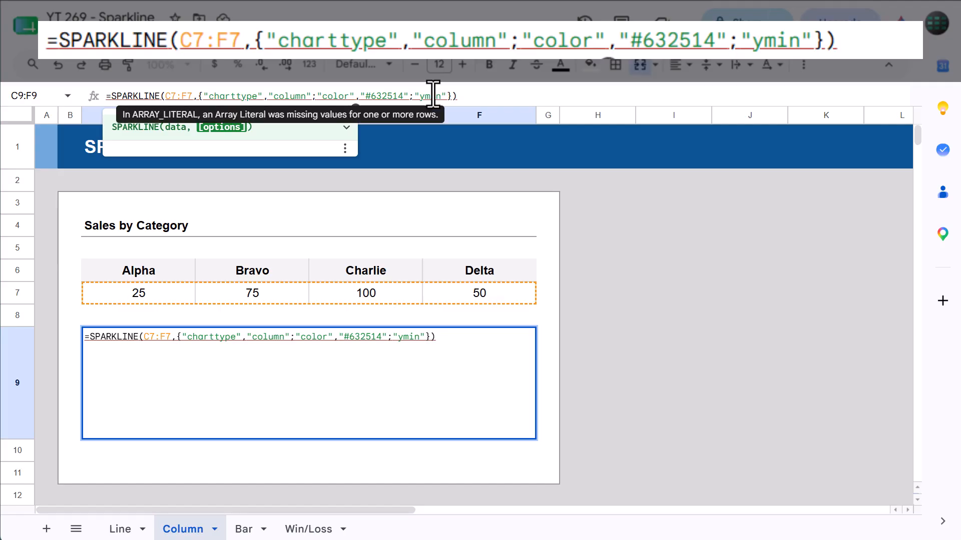
type(",0")
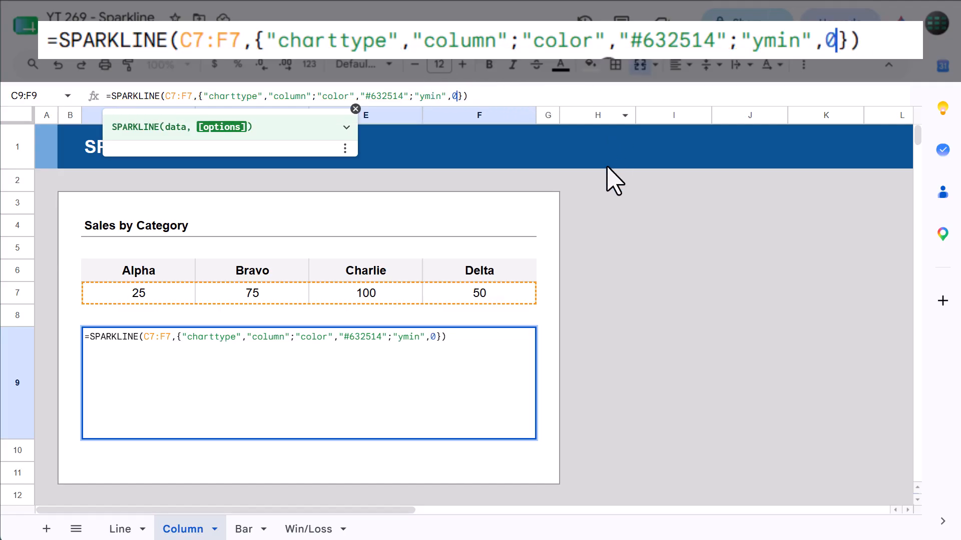
Add the option pair "ymax",125 after the ymin option in the C9:F9 formula and commit it
type(";\"ymax")
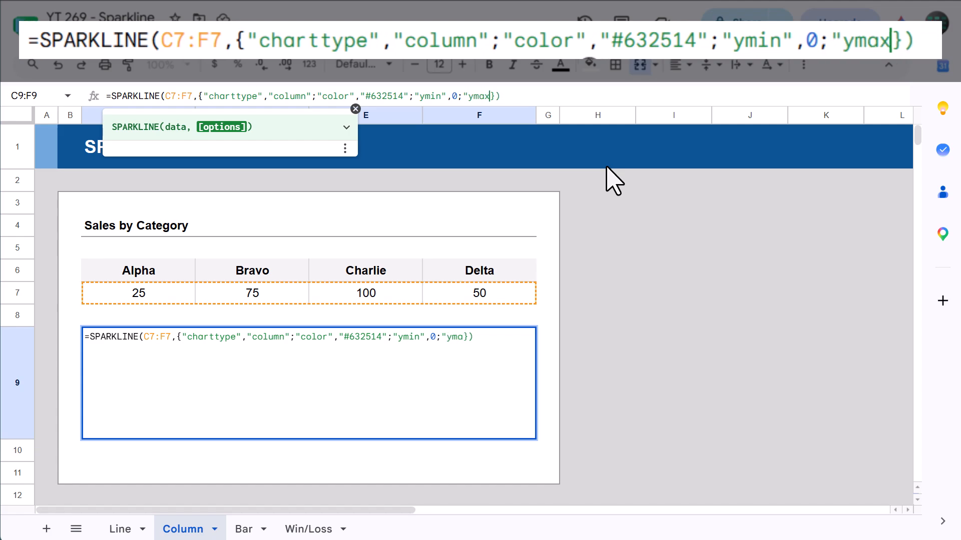
type("\",12")
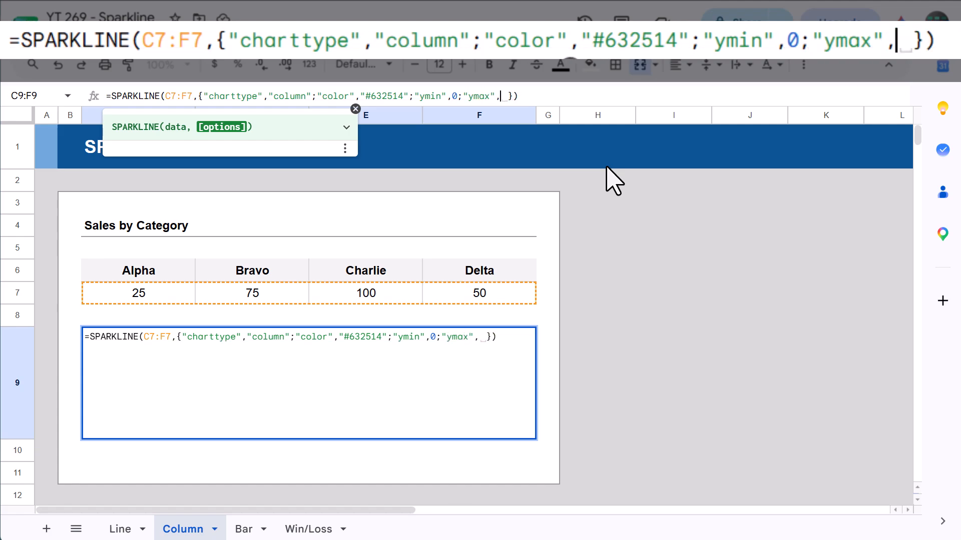
type("5")
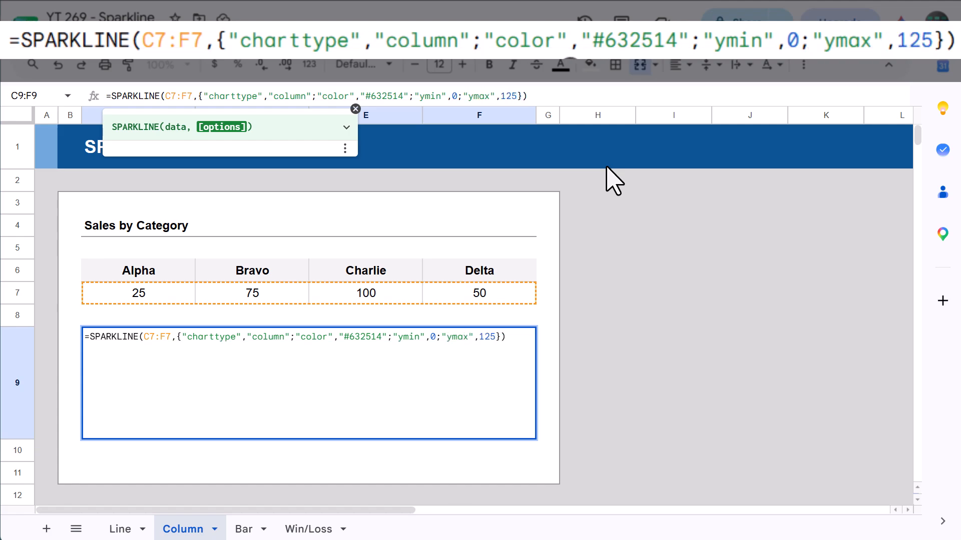
key("Return")
left_click(449, 379)
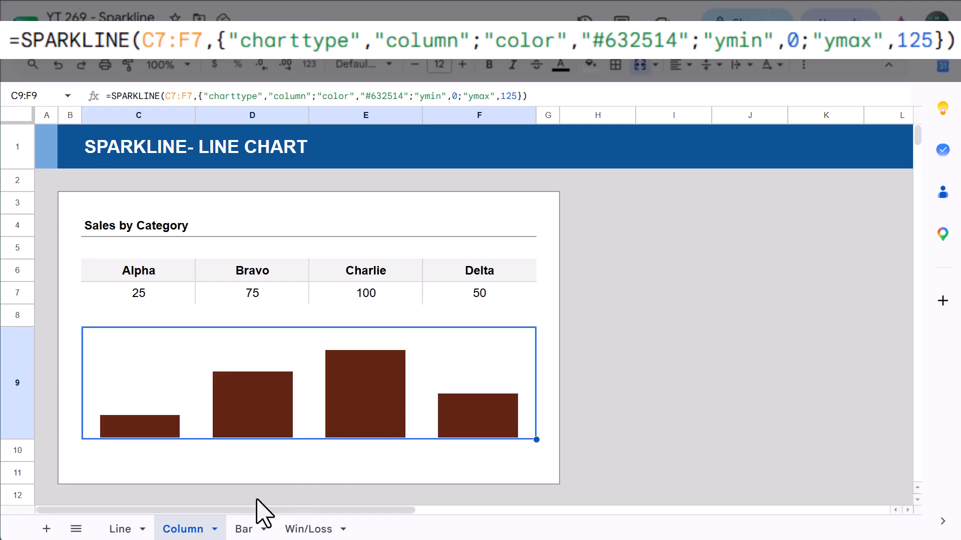
On the Bar sheet, start a SPARKLINE formula in C9:F9 with C7 as data, followed by a comma for the options
left_click(243, 529)
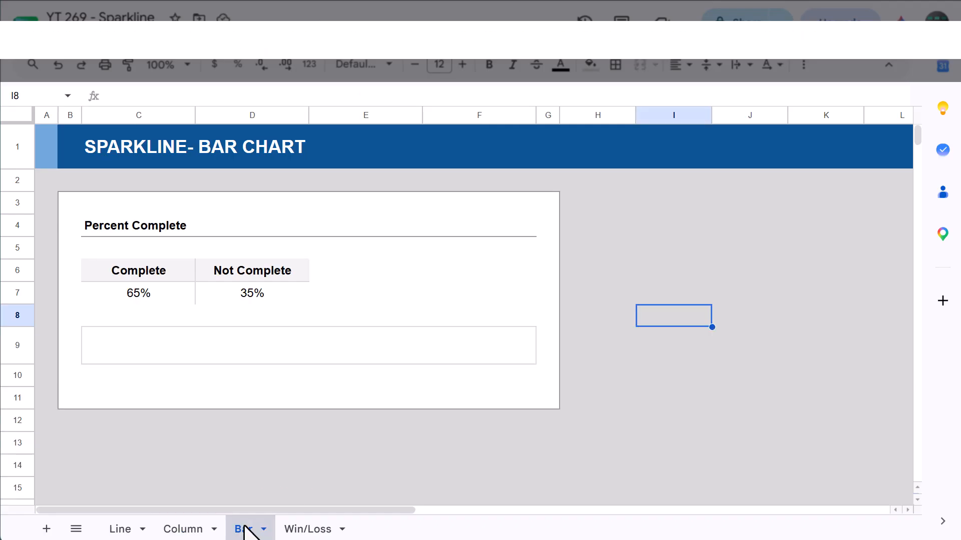
left_click(249, 349)
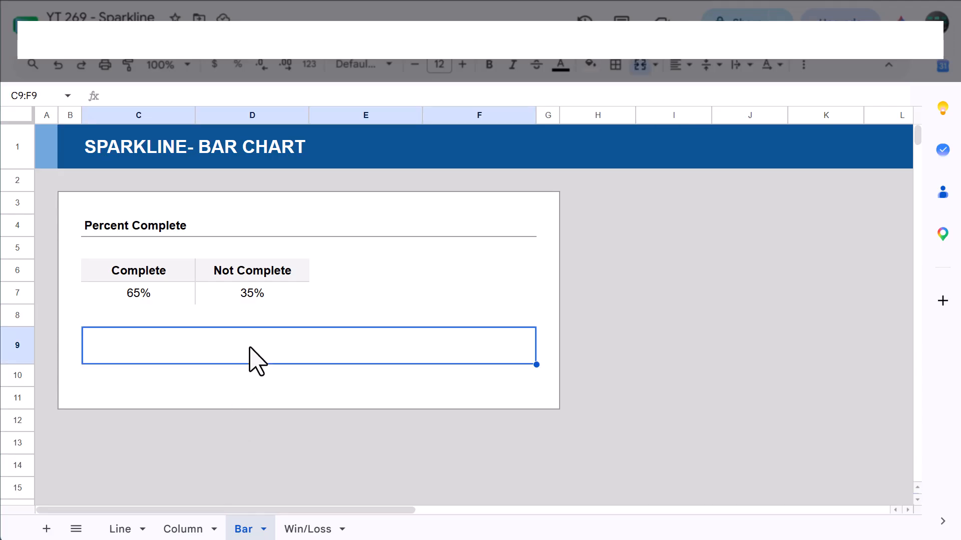
left_click_drag(189, 300, 224, 306)
left_click(223, 300)
left_click(258, 348)
type("=SPARKLINE(")
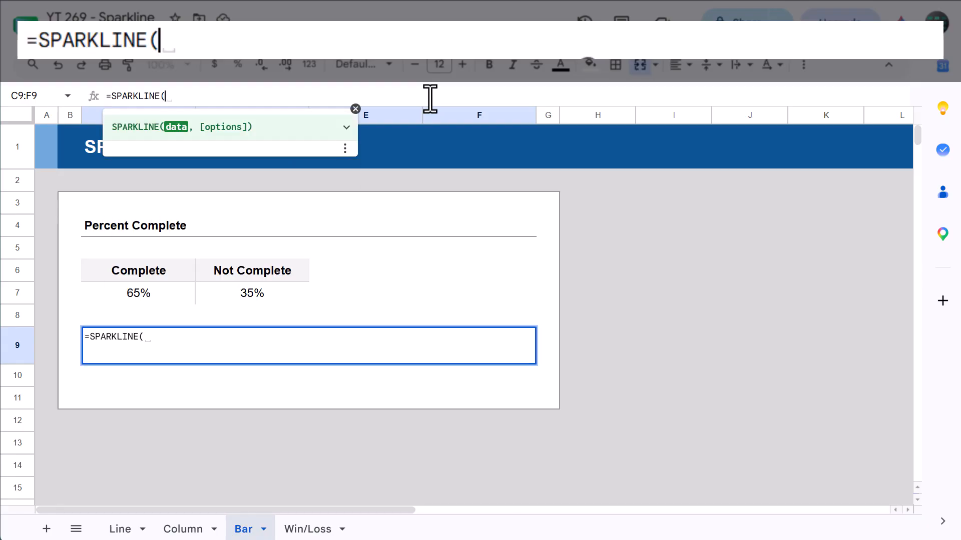
left_click(180, 292)
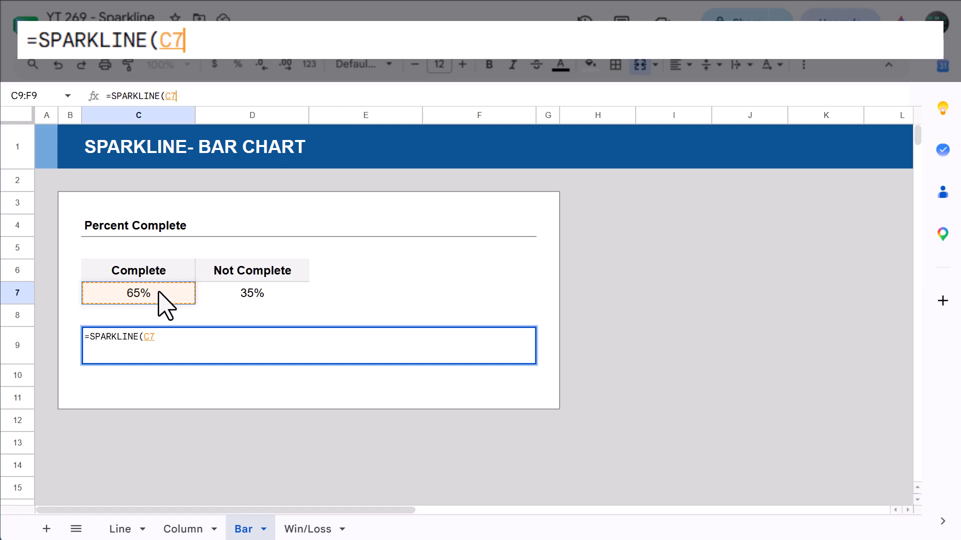
type(",")
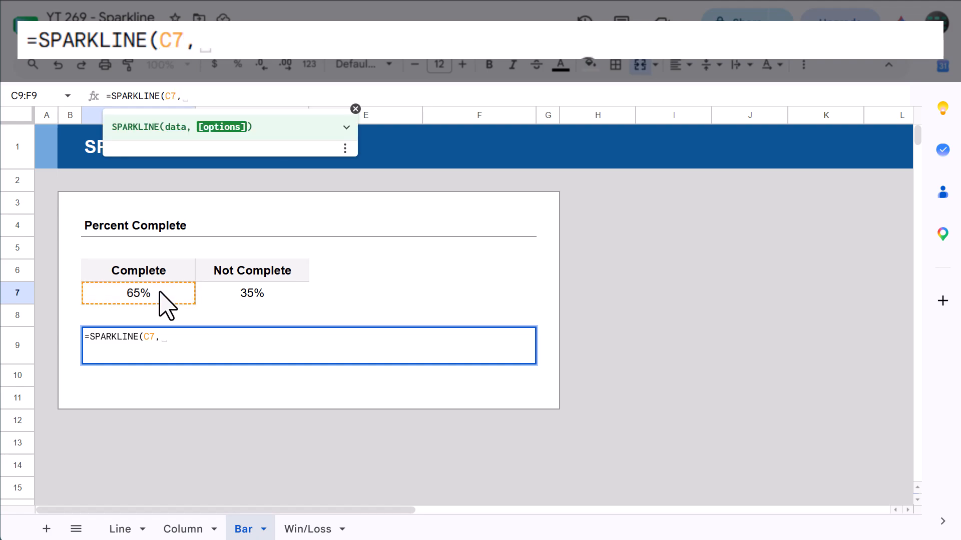
Enter the options array {"charttype","bar"} in the C9:F9 sparkline formula, close the parenthesis and commit it
type("{\"charttype")
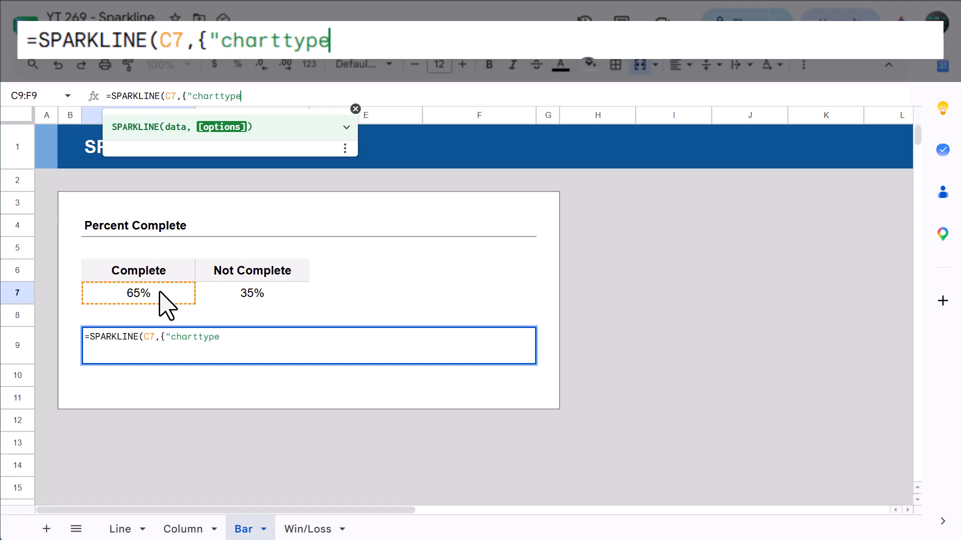
type("\",\"bar")
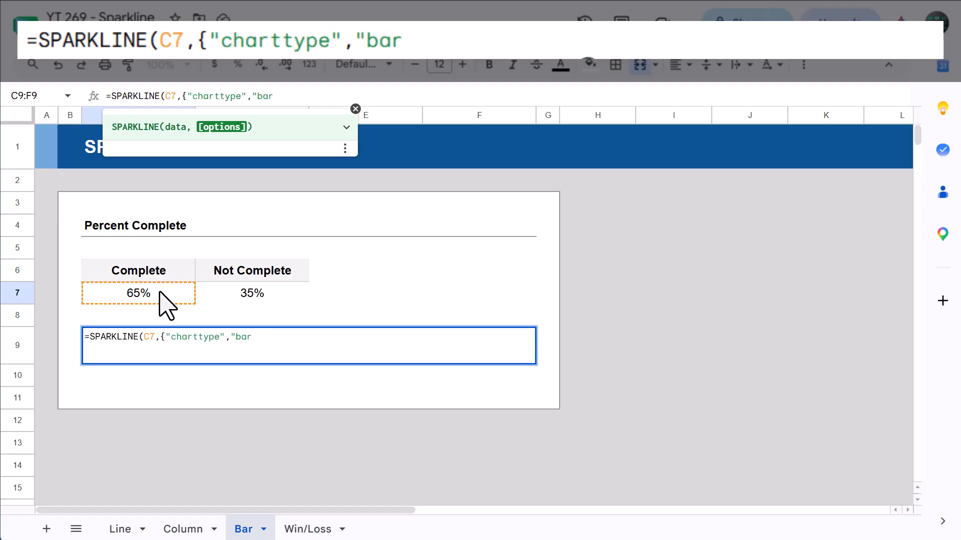
type("\"})")
key("Return")
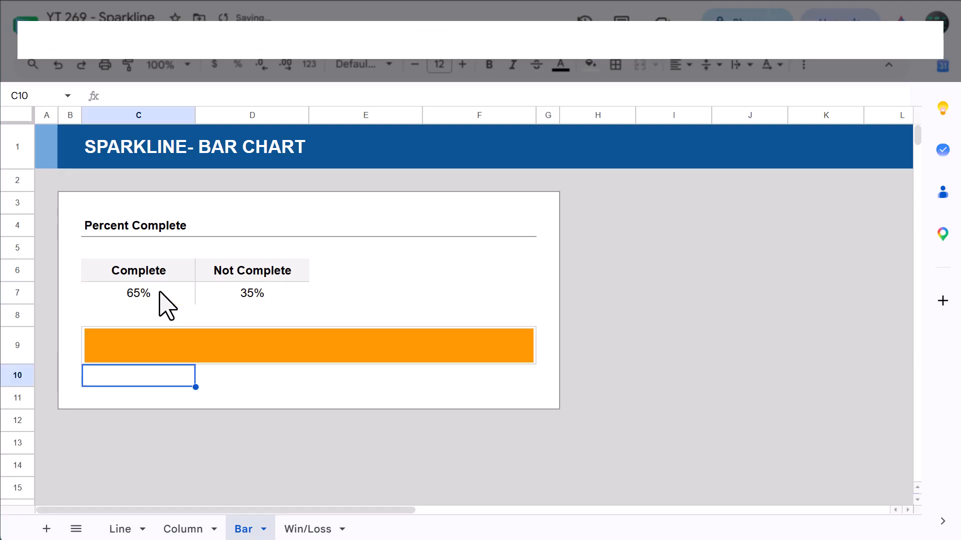
Add the option pair "max",1 after the chart type option in the bar sparkline formula and commit it
left_click(238, 353)
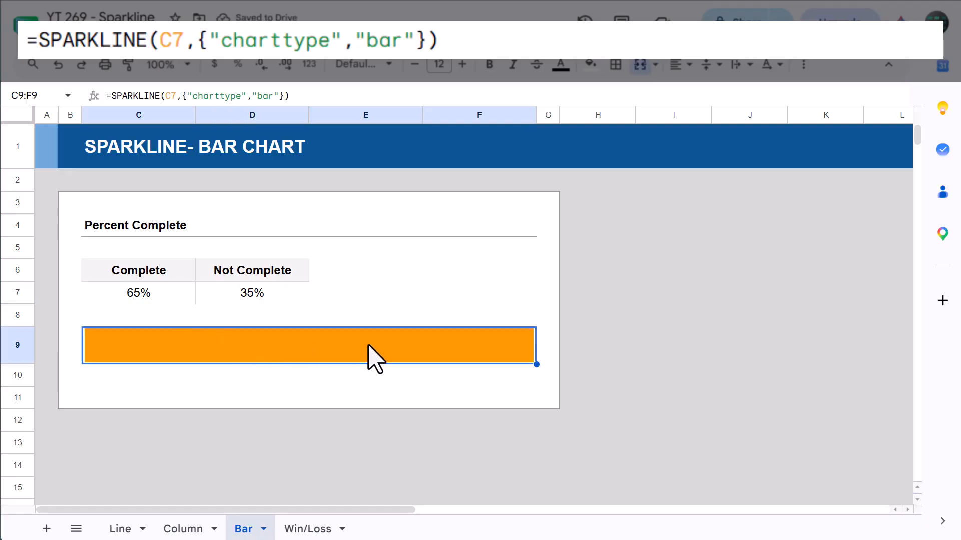
left_click(276, 96)
type(";\"max")
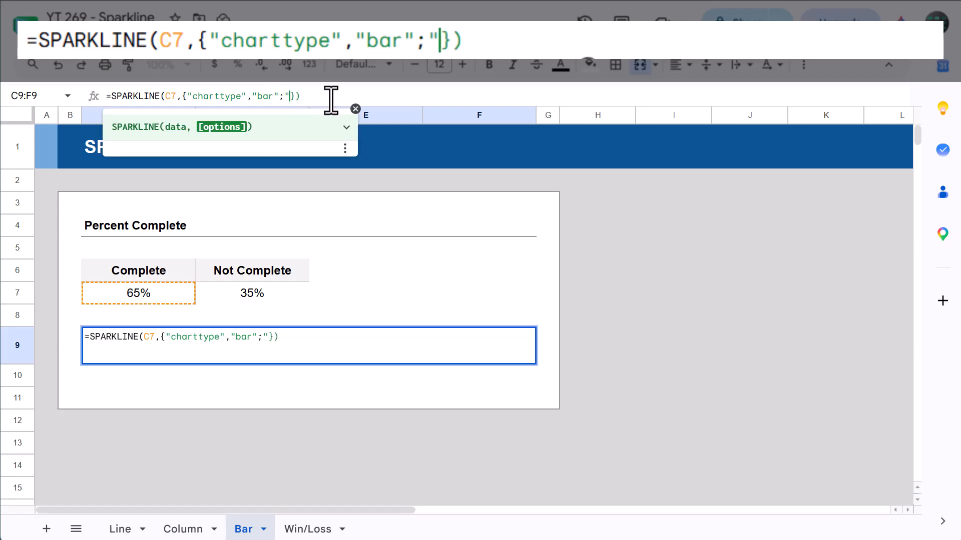
type("\",")
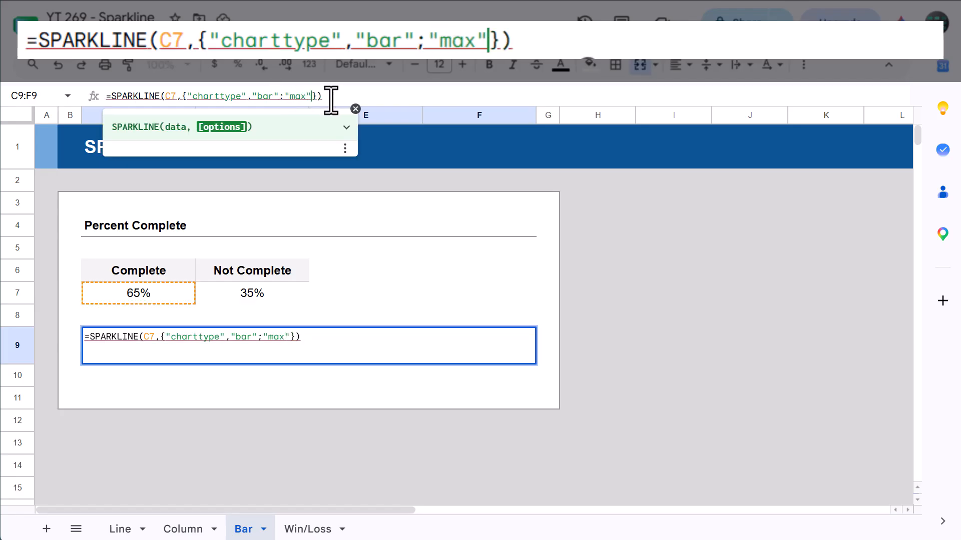
type("1")
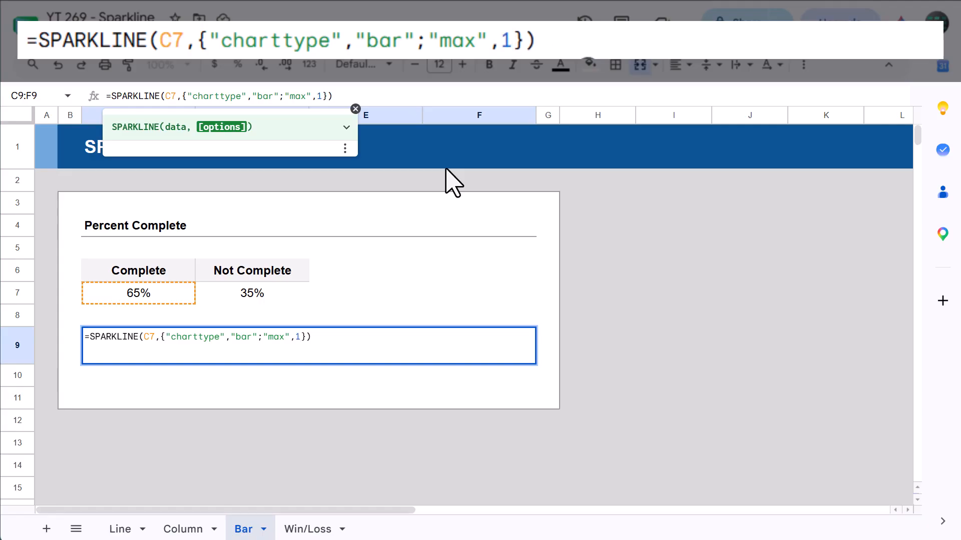
key("Return")
left_click(423, 349)
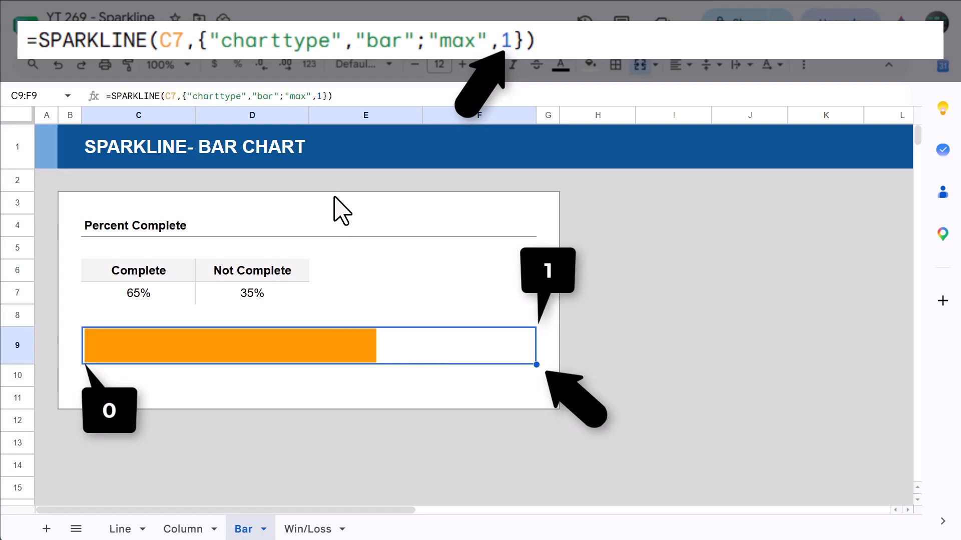
Remove the max option pair and its separating semicolon from the bar sparkline formula
left_click(321, 95)
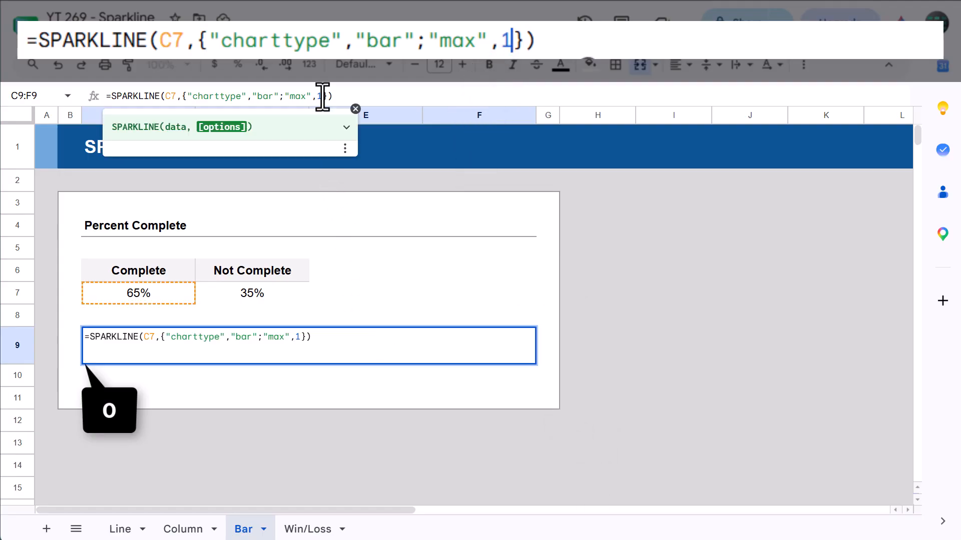
key("BackSpace")
key("BackSpace")
key("BackSpace")
key("BackSpace")
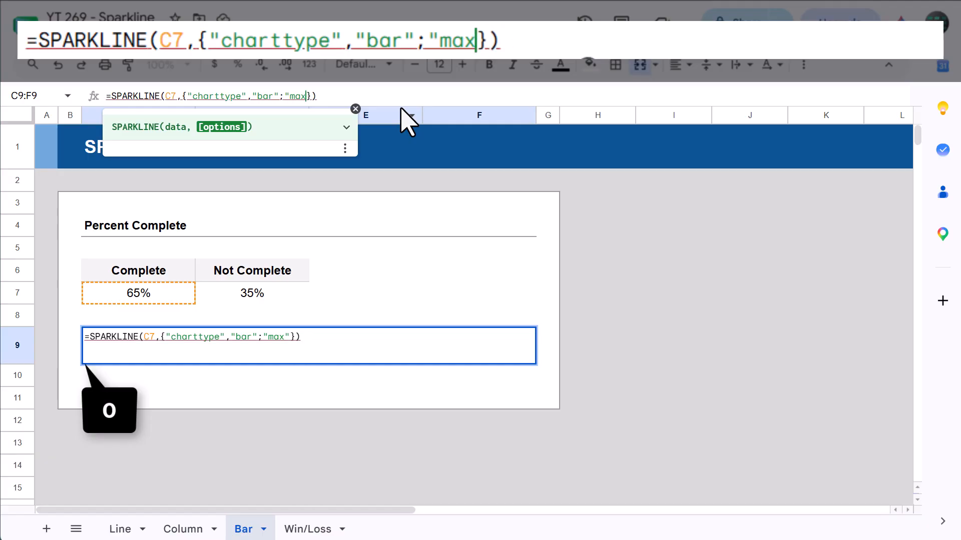
key("BackSpace")
key("BackSpace")
key("BackSpace")
key("BackSpace")
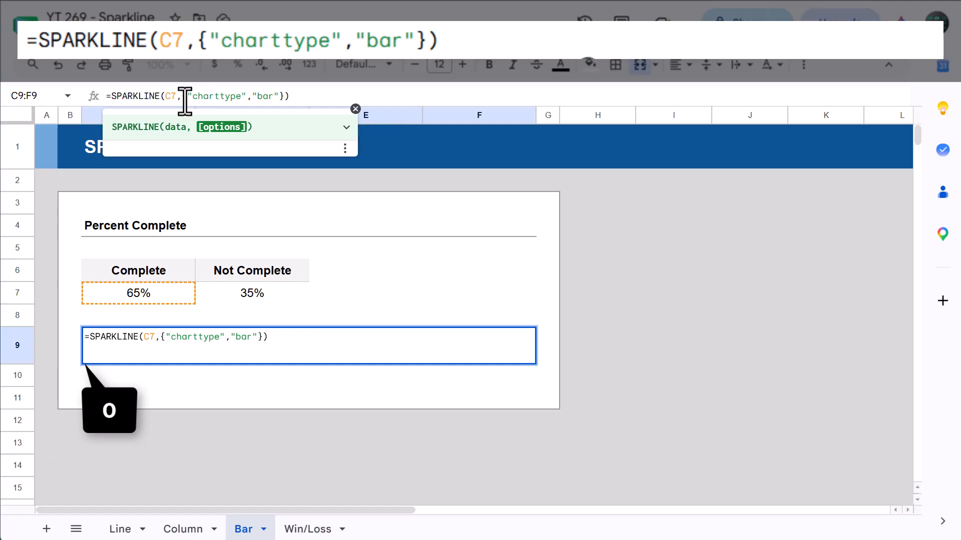
Replace the data reference in the bar sparkline formula with the range C7:D7 and commit it
double_click(171, 96)
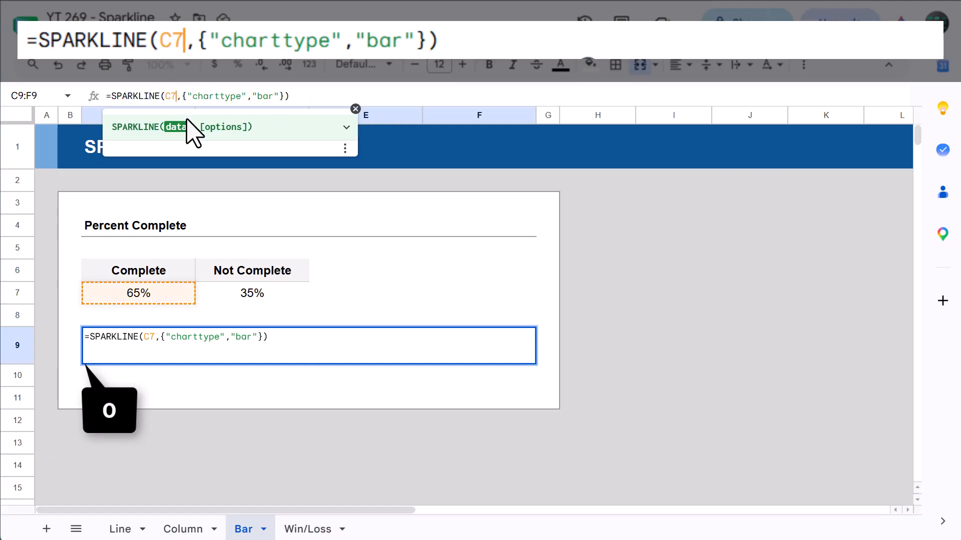
key("BackSpace")
left_click_drag(170, 295, 230, 294)
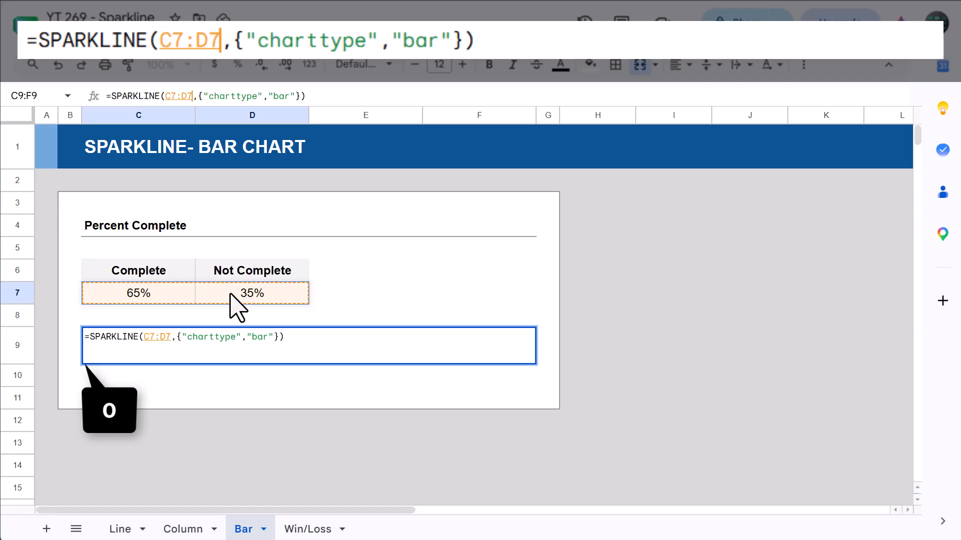
key("Return")
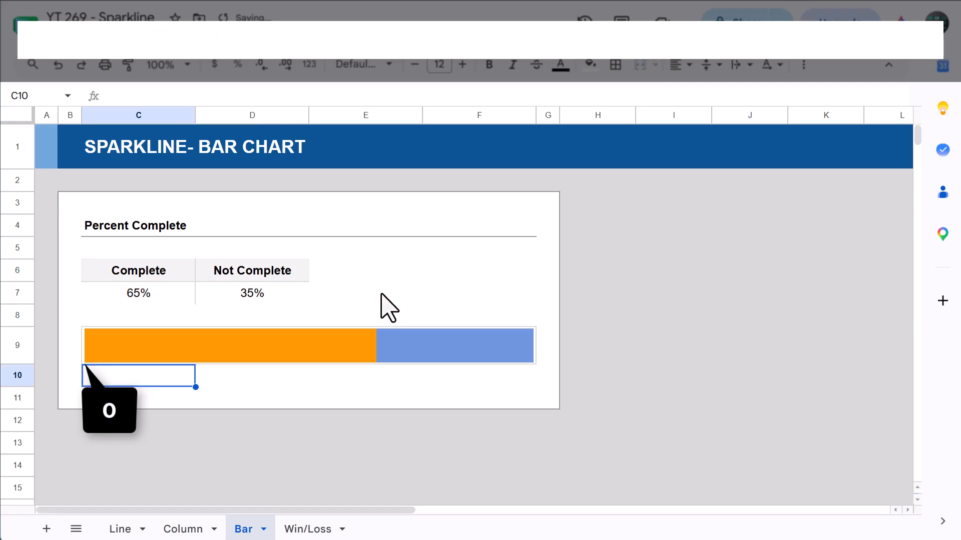
Add the option pair "color1","green" after the chart type option in the bar sparkline formula, separated by a semicolon
left_click(325, 358)
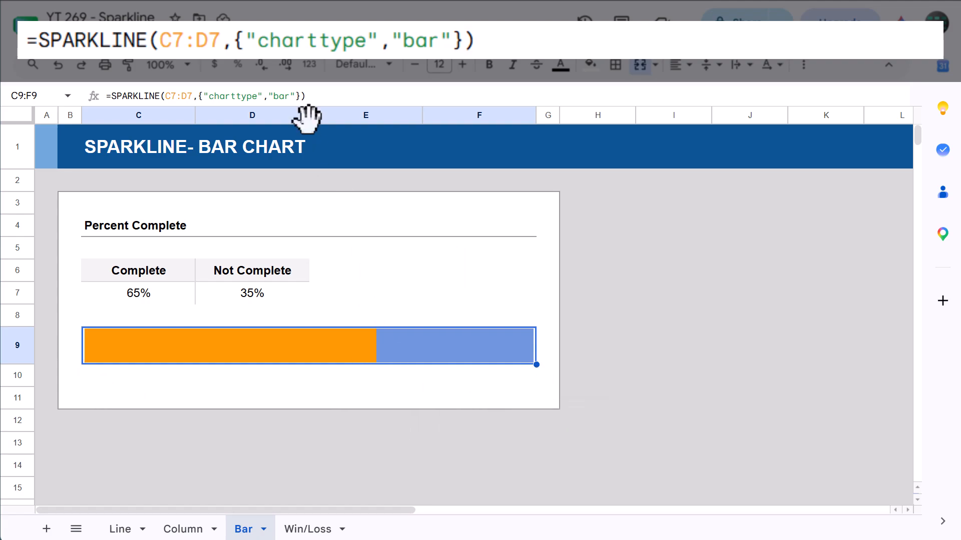
left_click(296, 95)
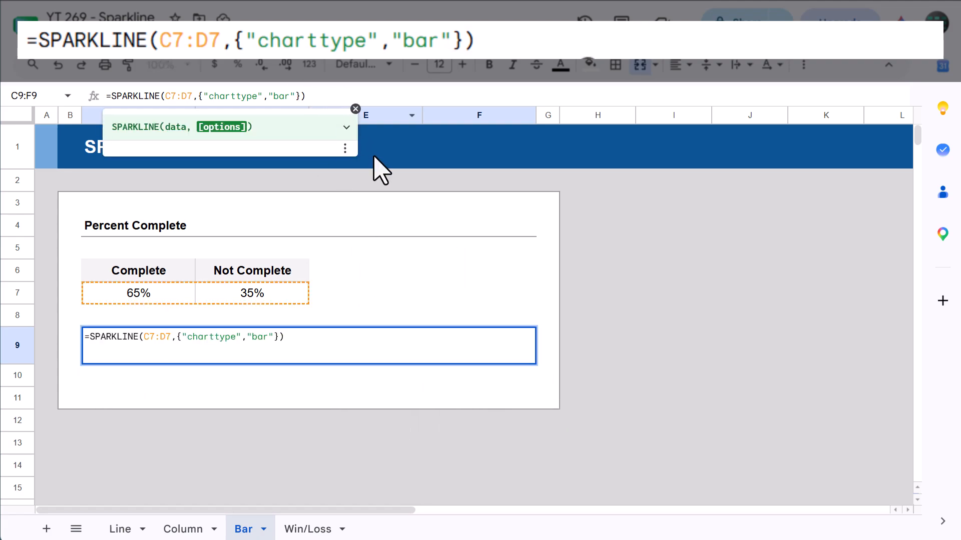
type(";\"color1")
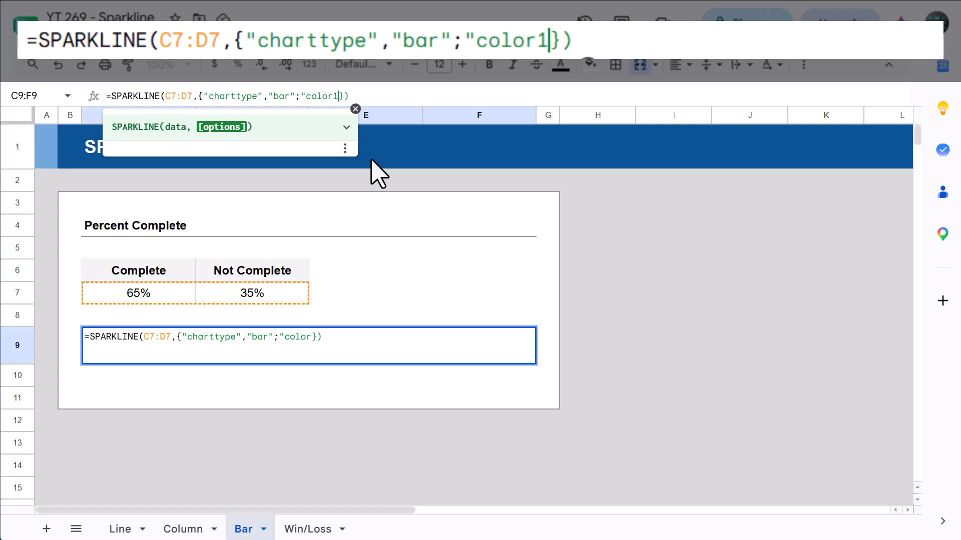
type("\"")
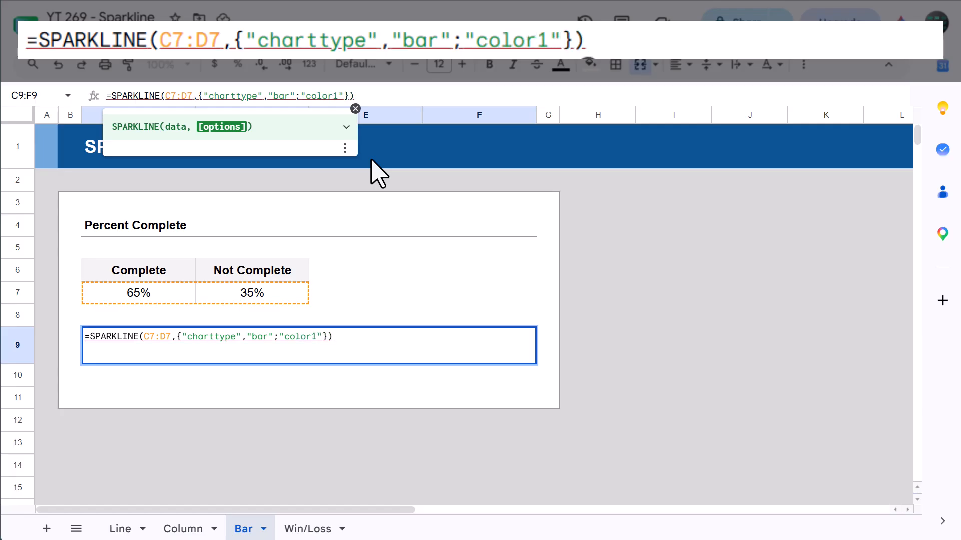
type(",\"green")
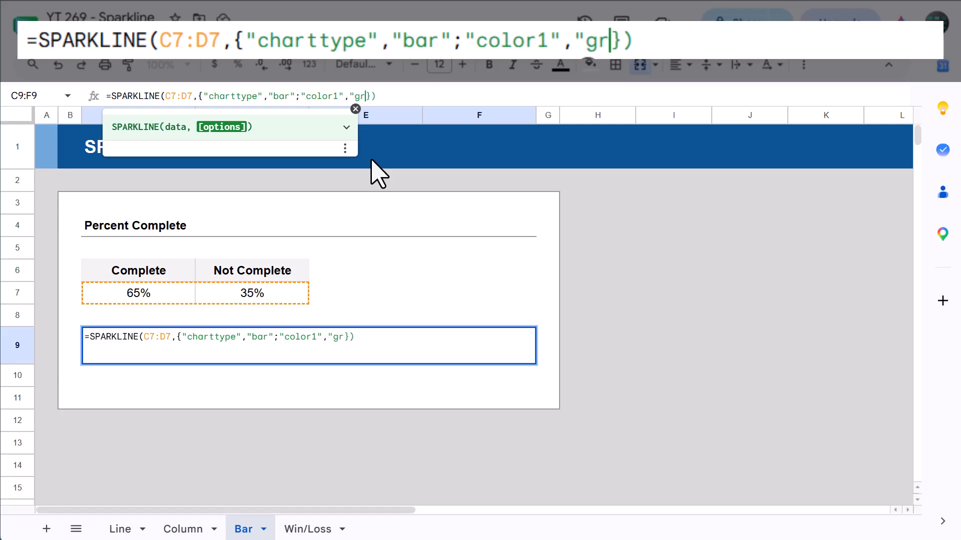
type("\"")
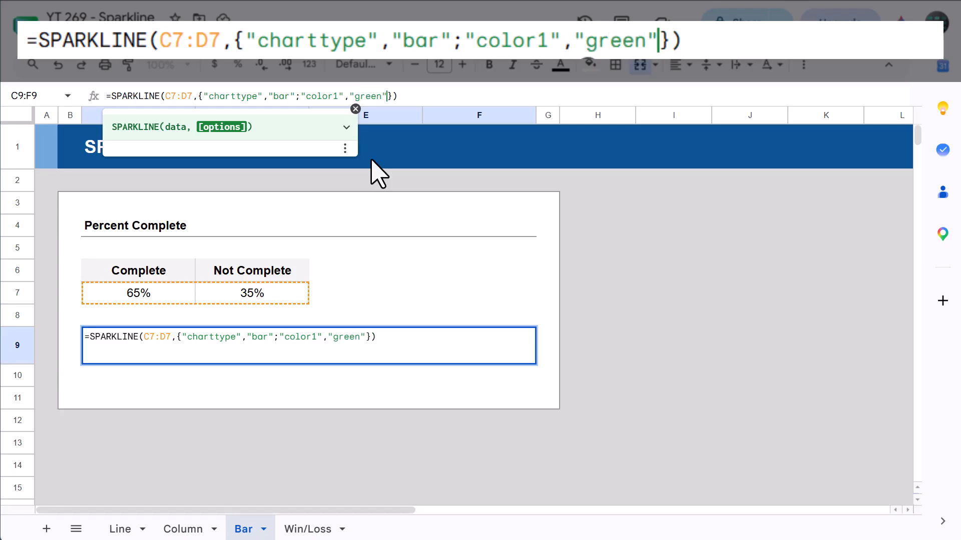
Add the option pair "color2","lightgray" after the color1 option in the bar sparkline formula and commit it
type(";\"colo")
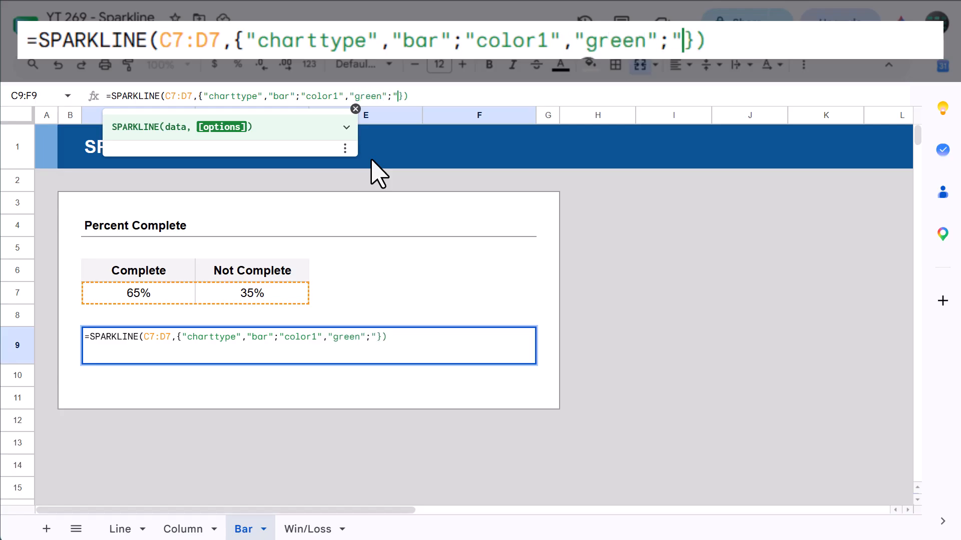
type("r2")
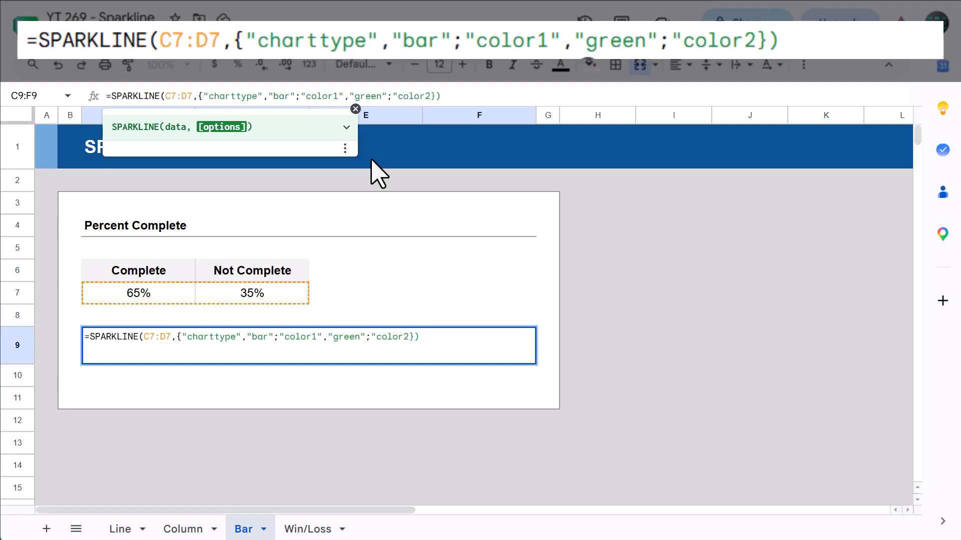
type("\",\"light")
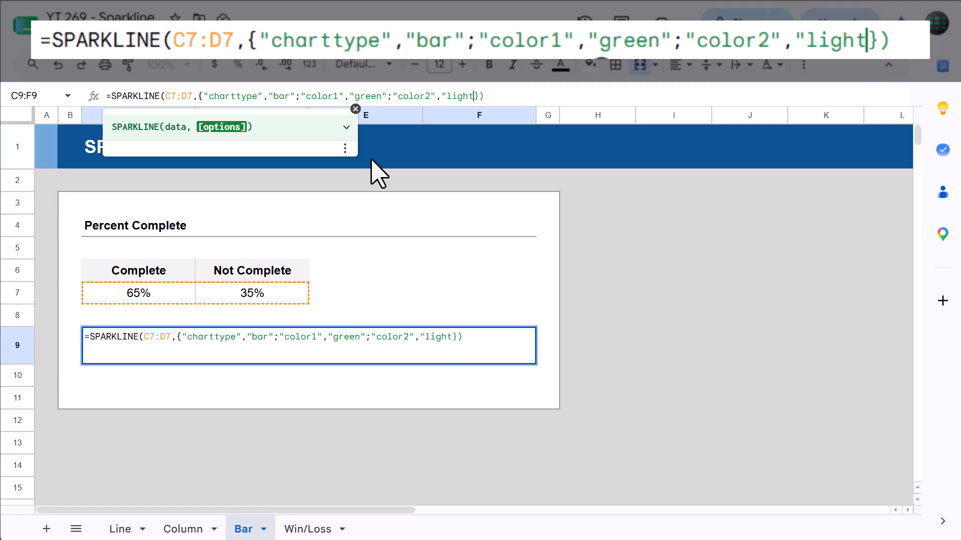
type("gray\"")
key("Return")
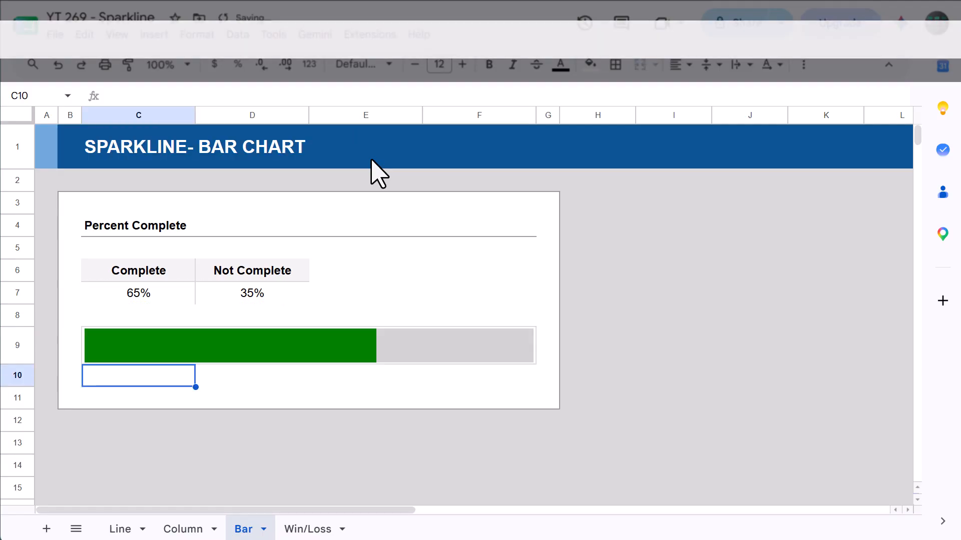
left_click(415, 343)
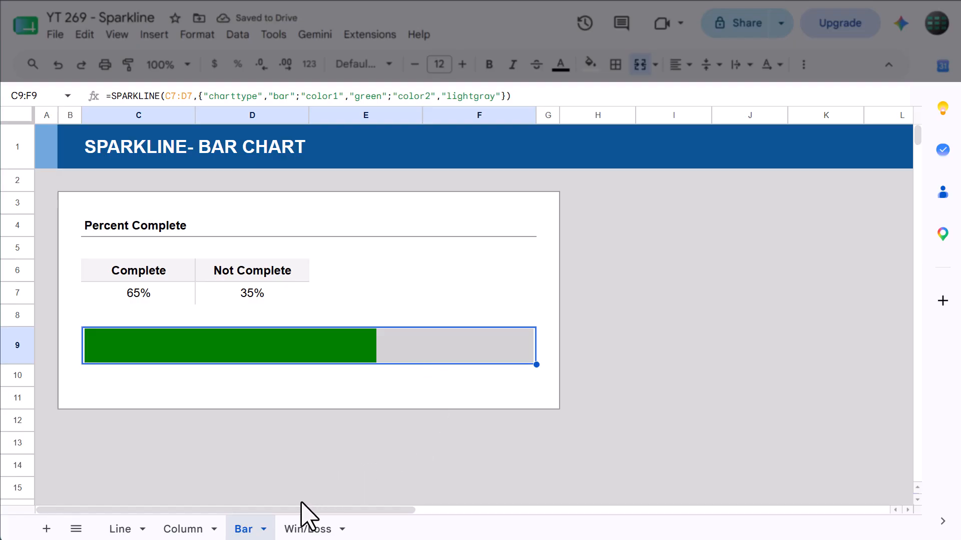
On the Win/Loss sheet, enter =SPARKLINE(C7:H7,{"charttype","winloss"}) in the merged cell C9:H9
left_click(307, 531)
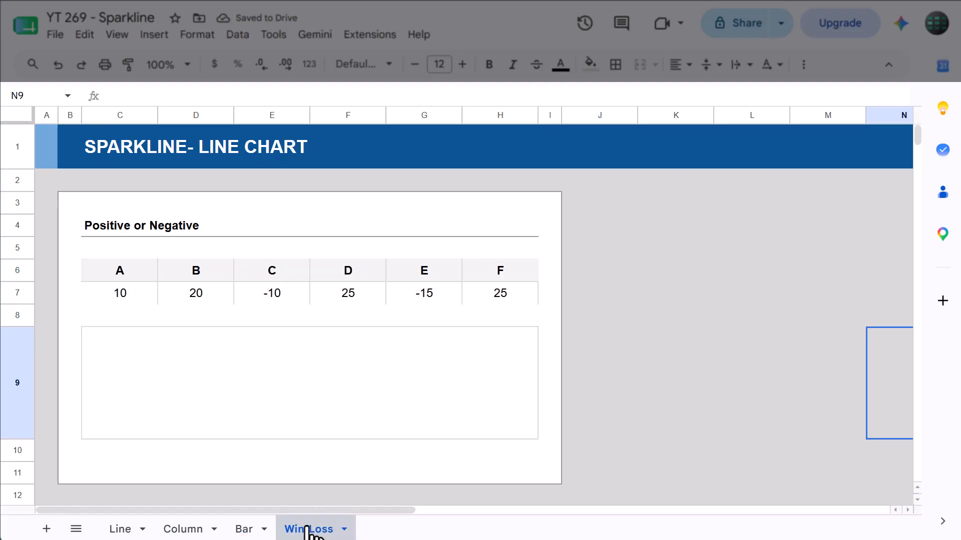
left_click(358, 393)
type("=spark")
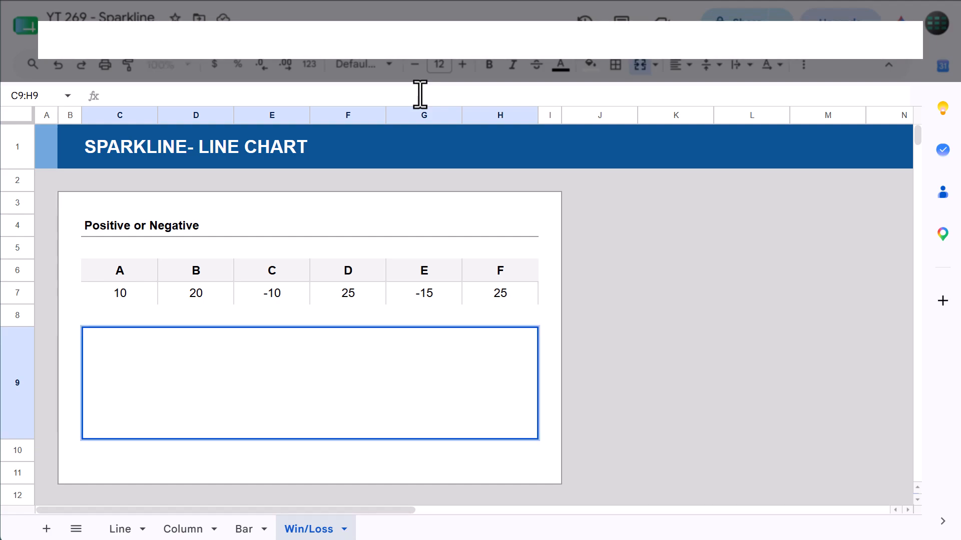
key("Tab")
left_click_drag(126, 294, 489, 300)
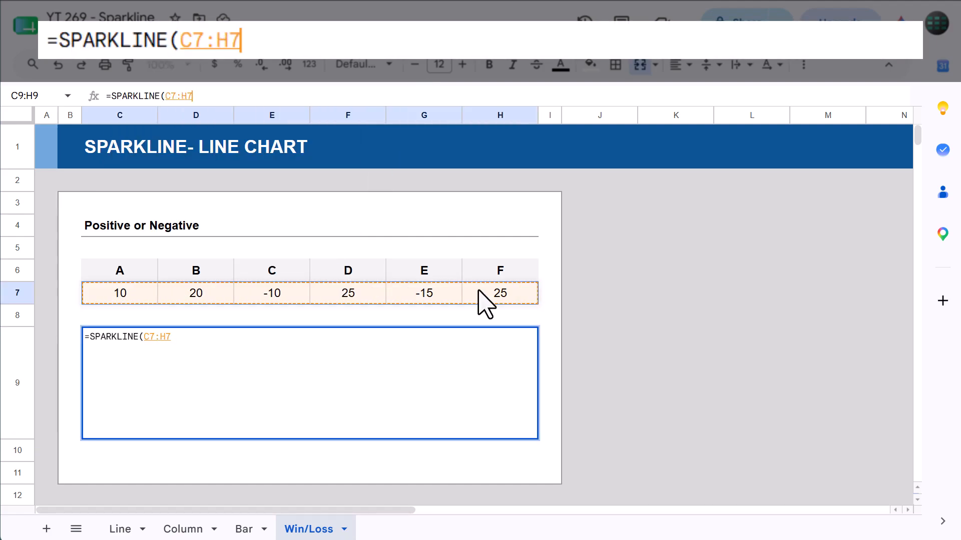
type(",{\"")
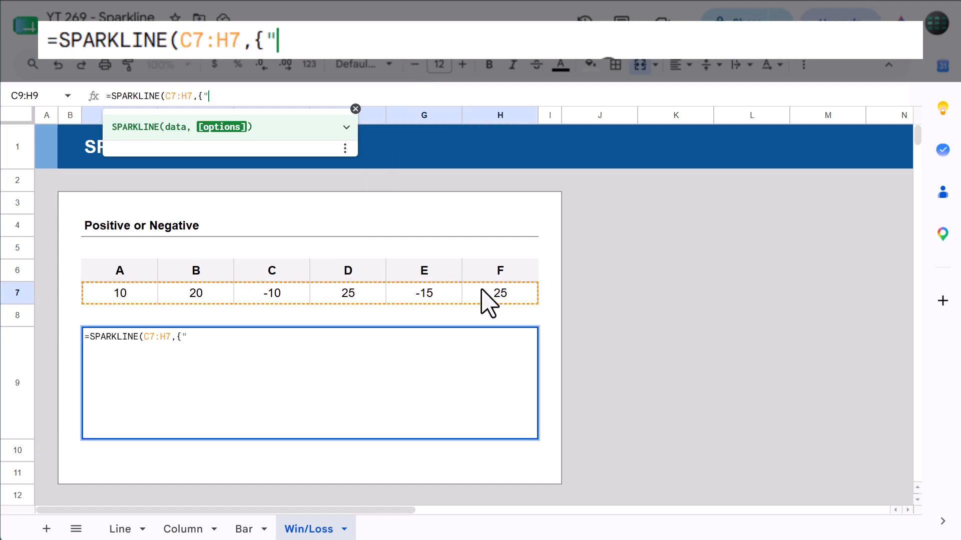
type("charttype\",")
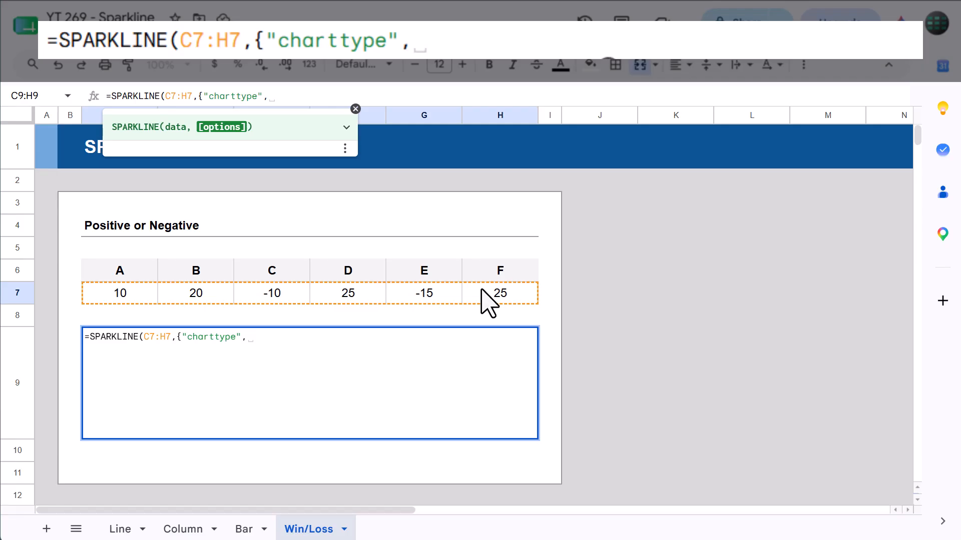
type("\"winloss\"})")
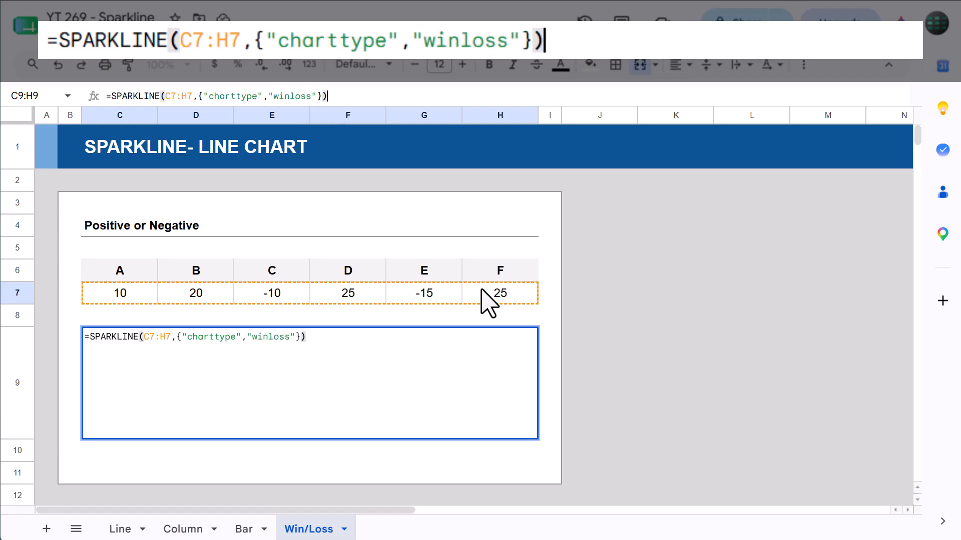
key("Return")
Add the option pair "negcolor","darkred" after the chart type option in the win/loss sparkline formula and commit it
left_click(518, 367)
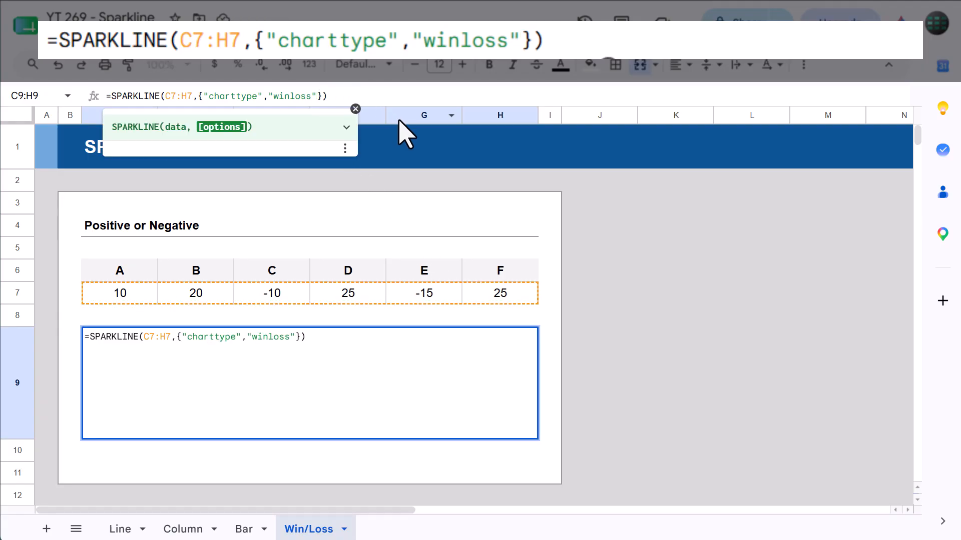
type(";")
key("BackSpace")
type("\"negcol")
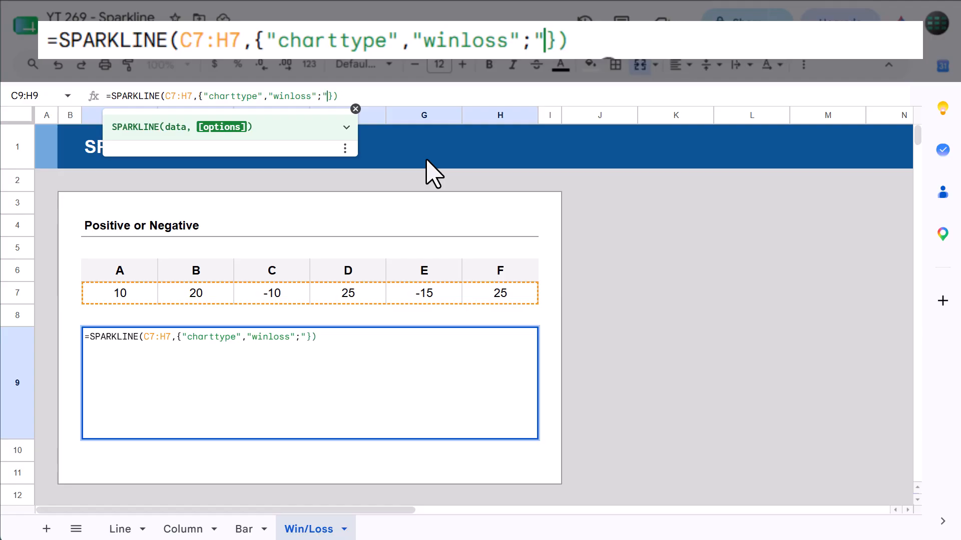
type("or")
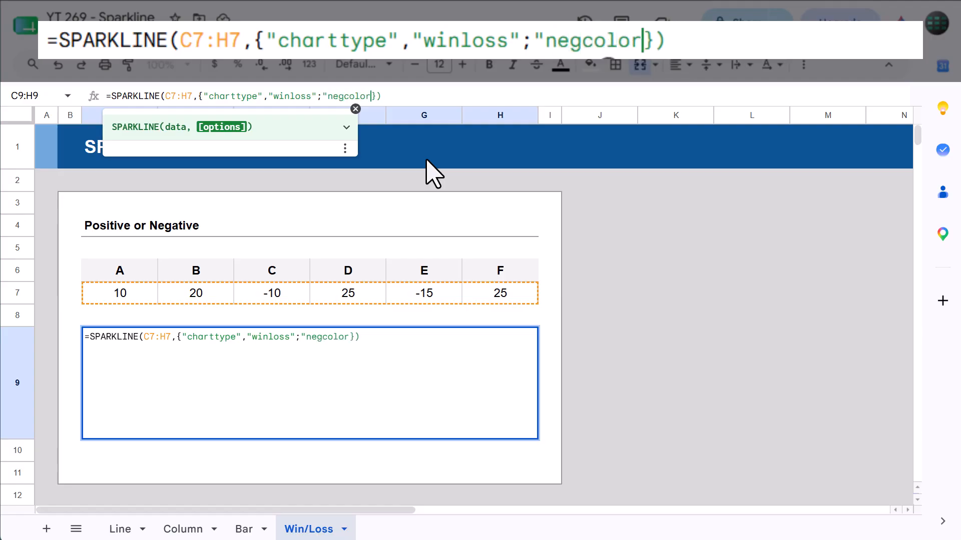
type("\"")
type(",\"dark")
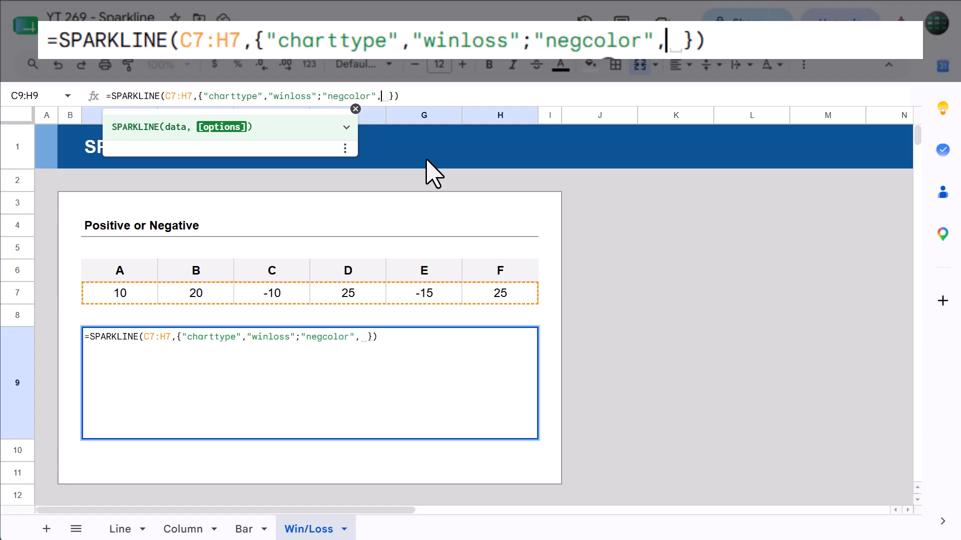
type("red\"")
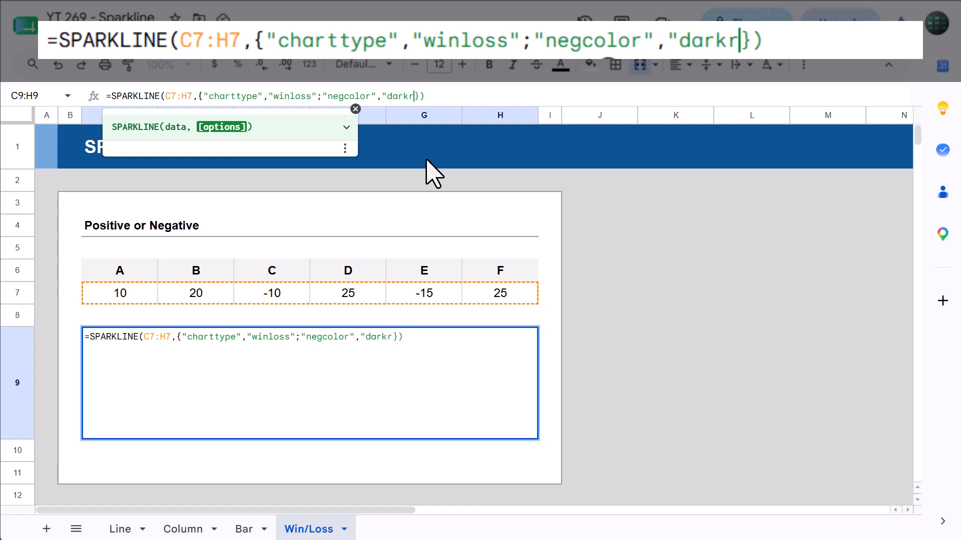
key("Return")
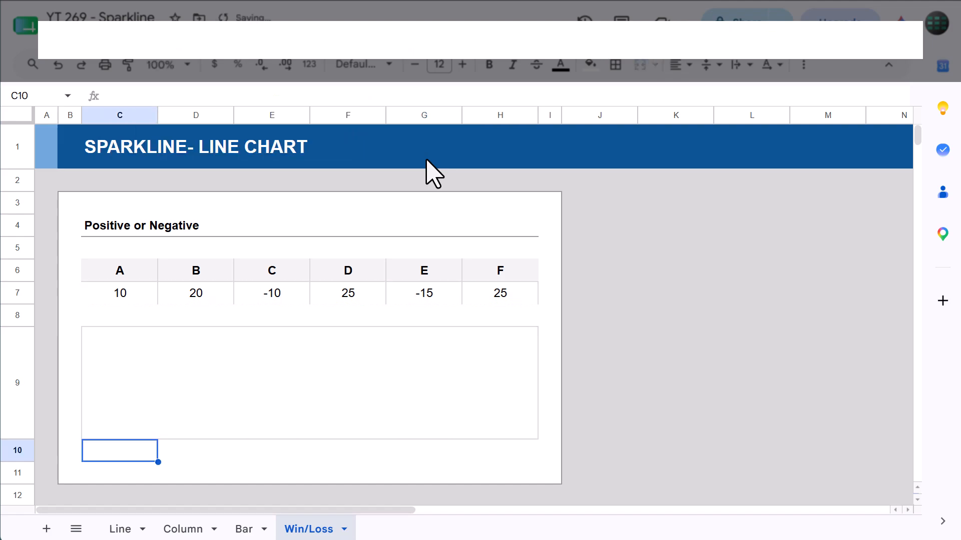
left_click(427, 368)
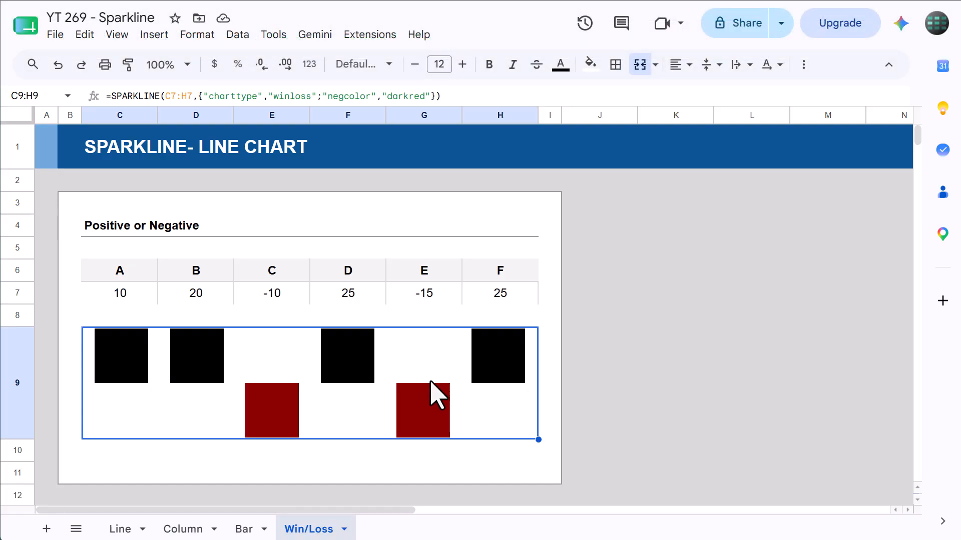
Open the Google Sheets function list in the online help and filter it for "spark"
left_click(419, 36)
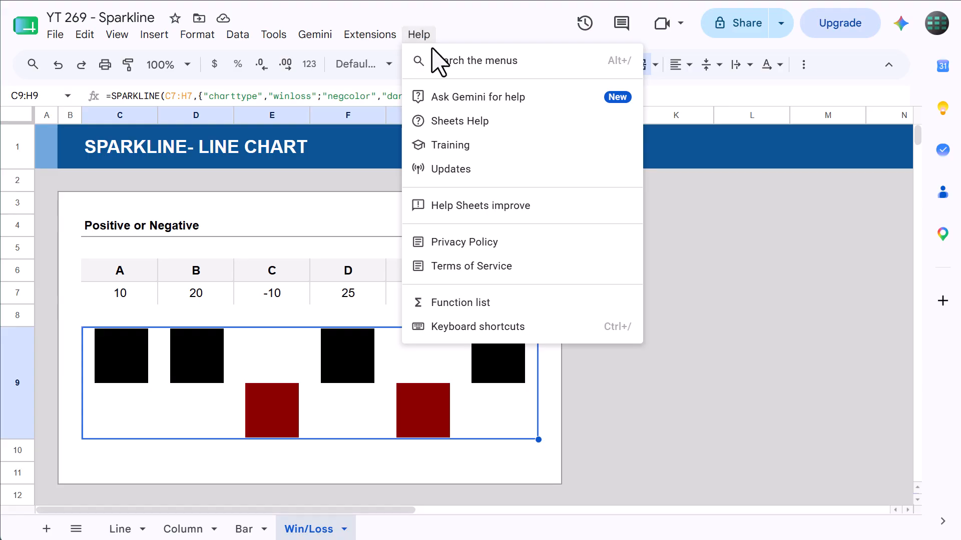
left_click(473, 303)
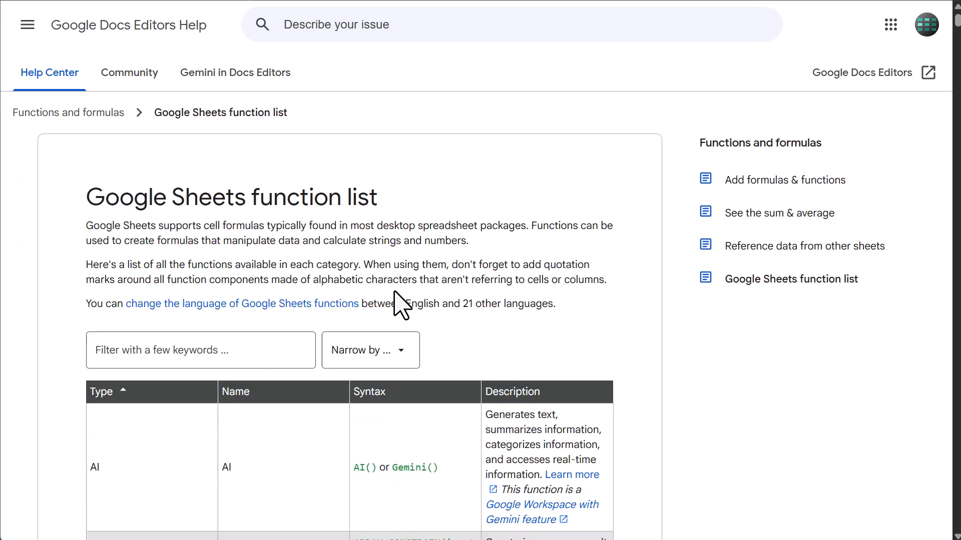
left_click(252, 349)
type("spark")
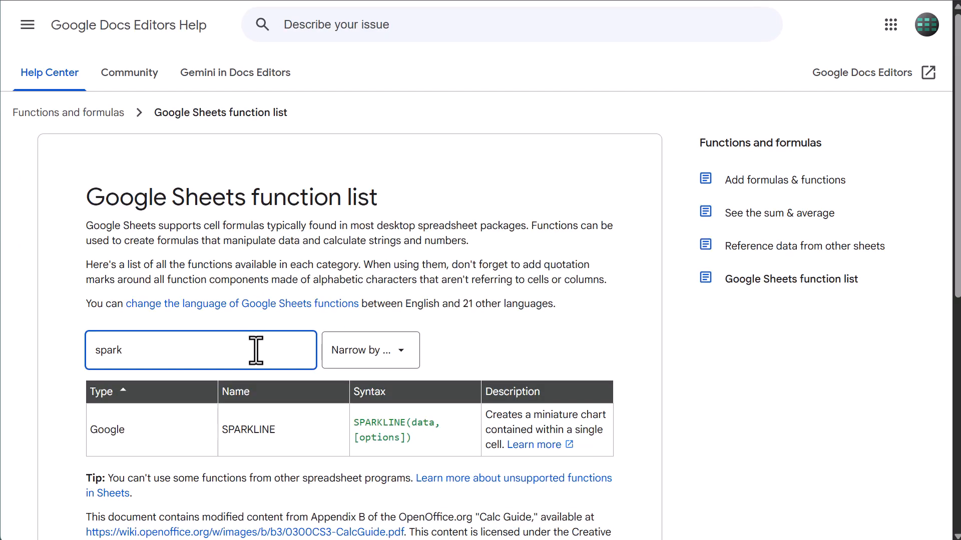
Open the SPARKLINE help article and review the options for line, column, winloss and bar charts
left_click(520, 445)
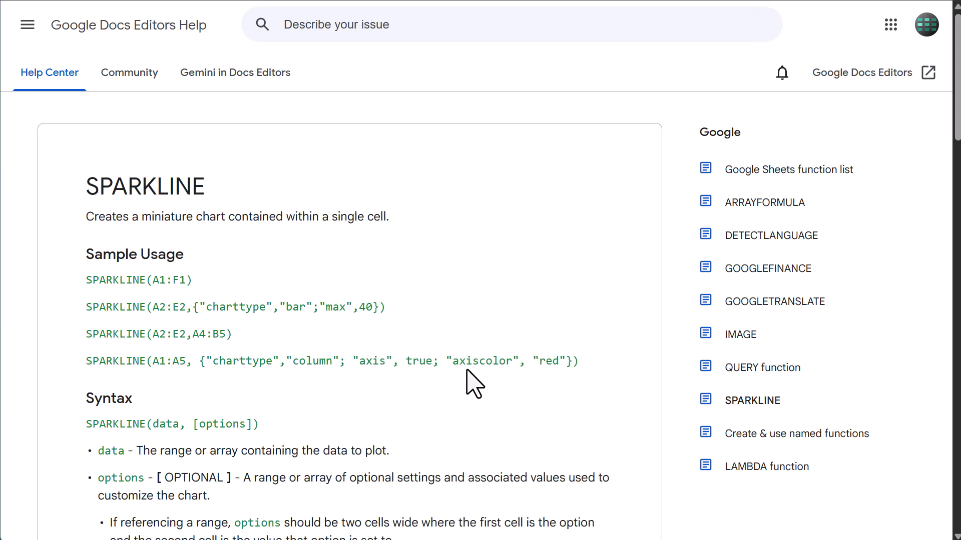
scroll(250, 262, "down", 3)
scroll(255, 266, "down", 10)
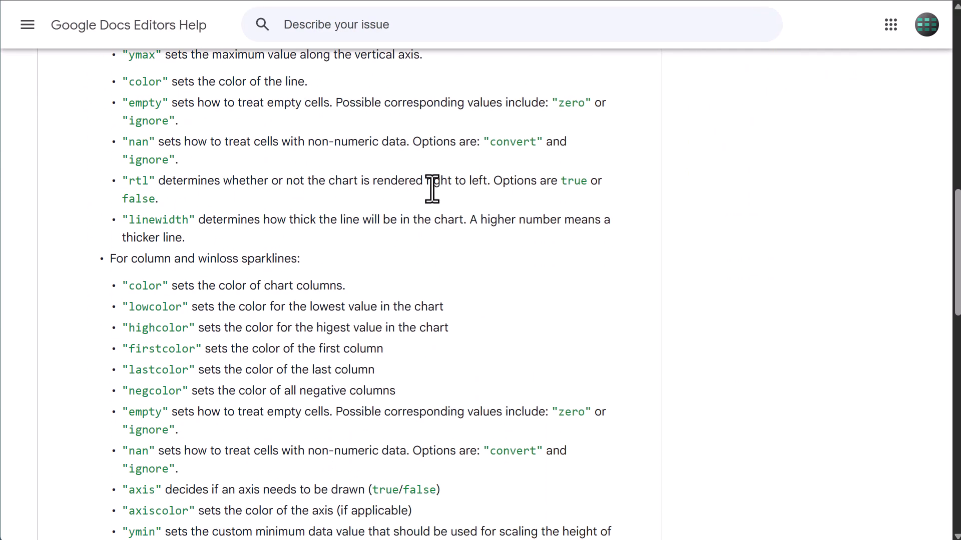
scroll(443, 185, "down", 4)
scroll(444, 186, "down", 6)
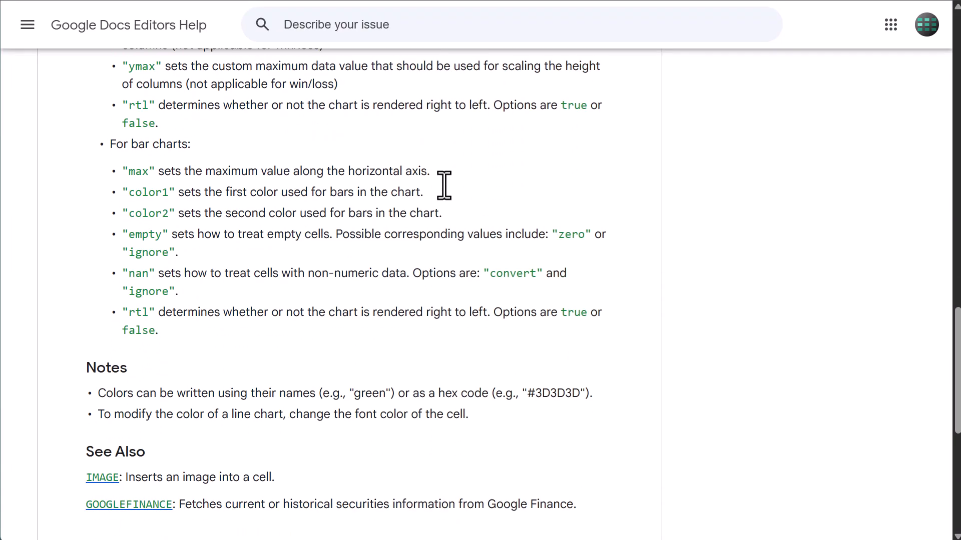